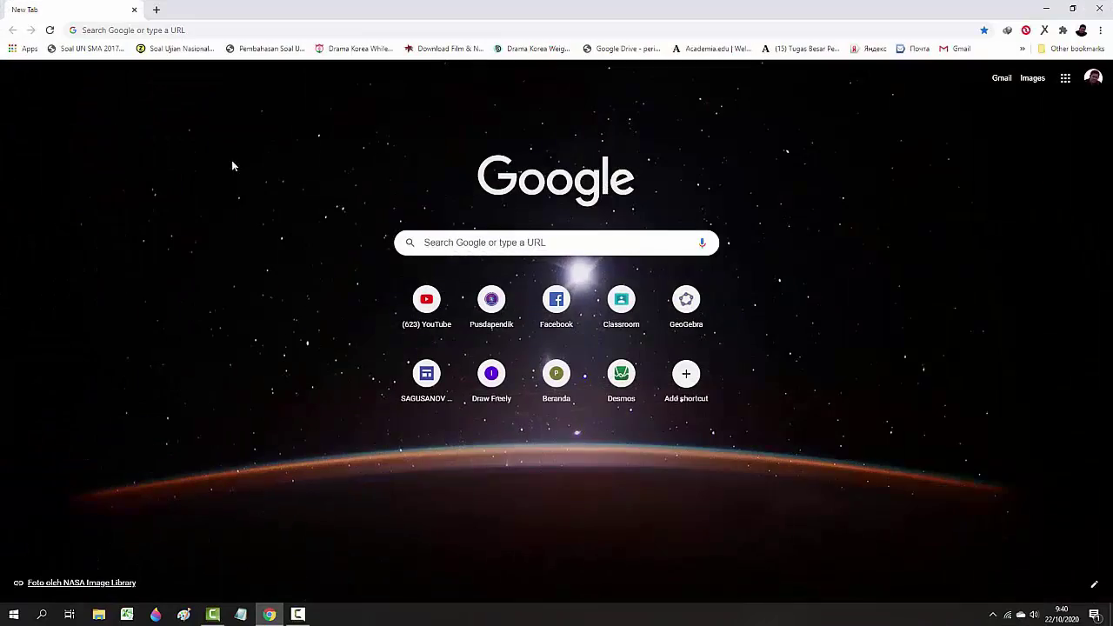
Open the SAGUSANOV INKSCAPE course site from the bookmarks folder and scroll down its page.
left_click(1077, 49)
mouse_move(1059, 66)
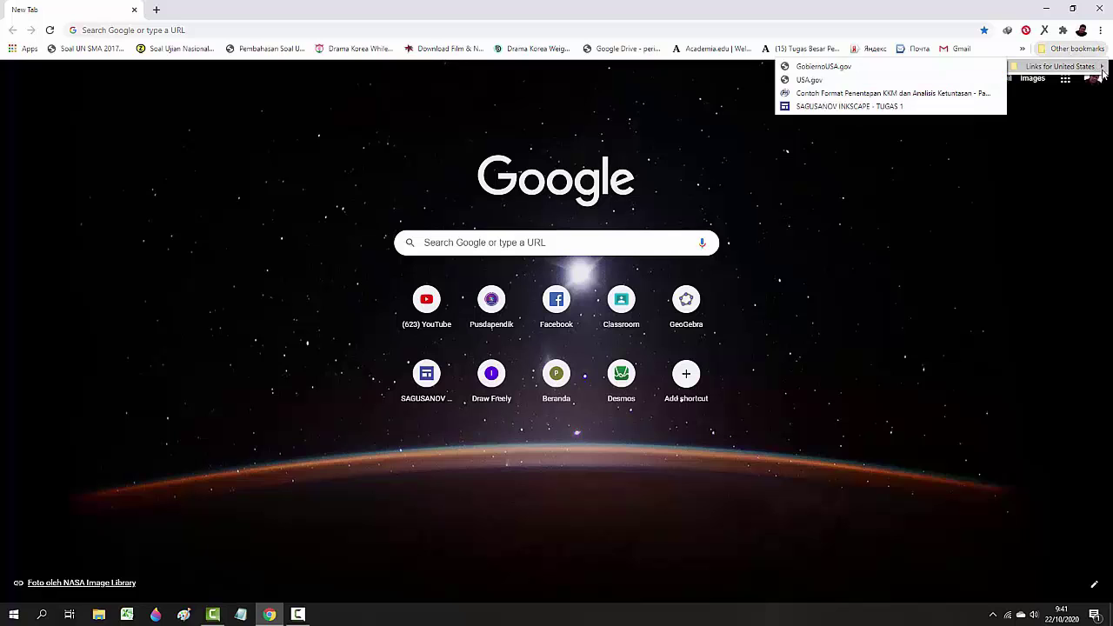
left_click(870, 105)
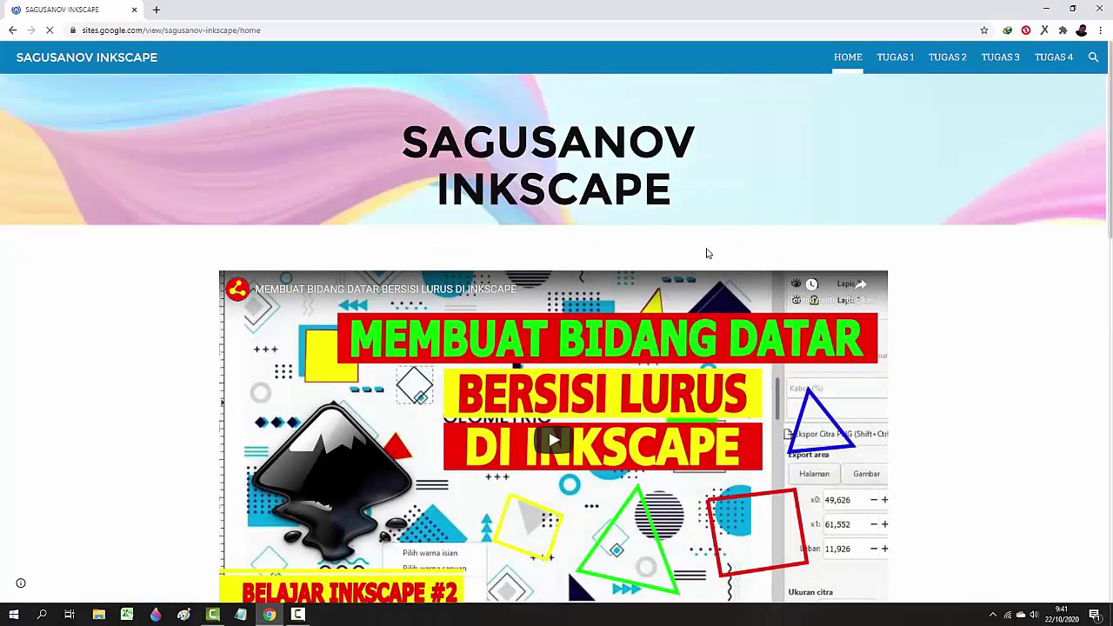
scroll(594, 309, "down", 1)
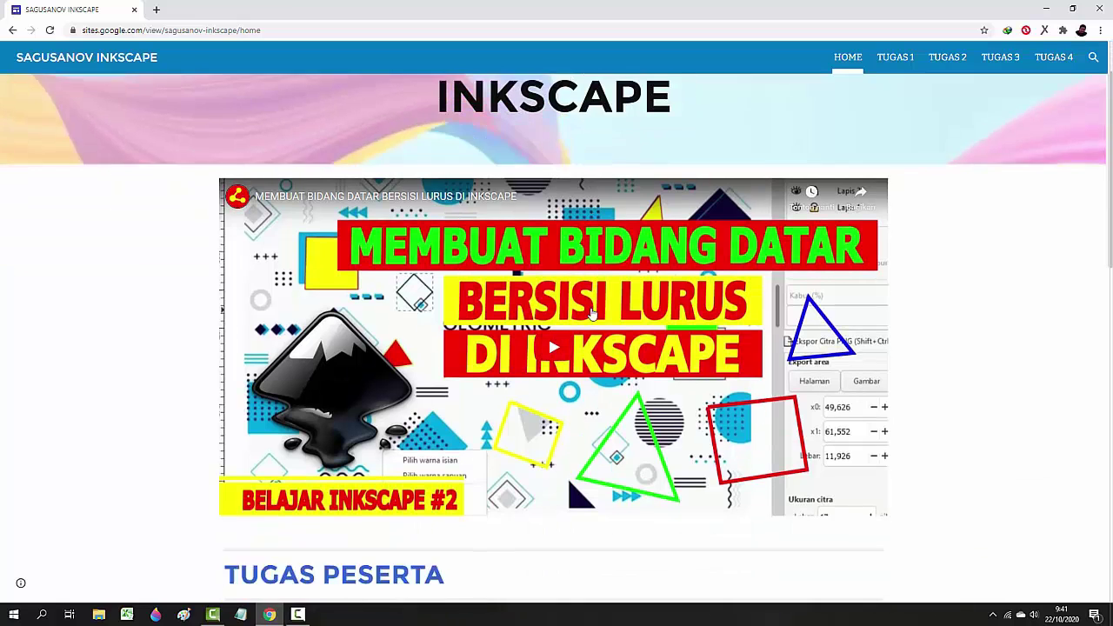
scroll(542, 348, "down", 3)
scroll(591, 313, "down", 1)
scroll(542, 321, "down", 1)
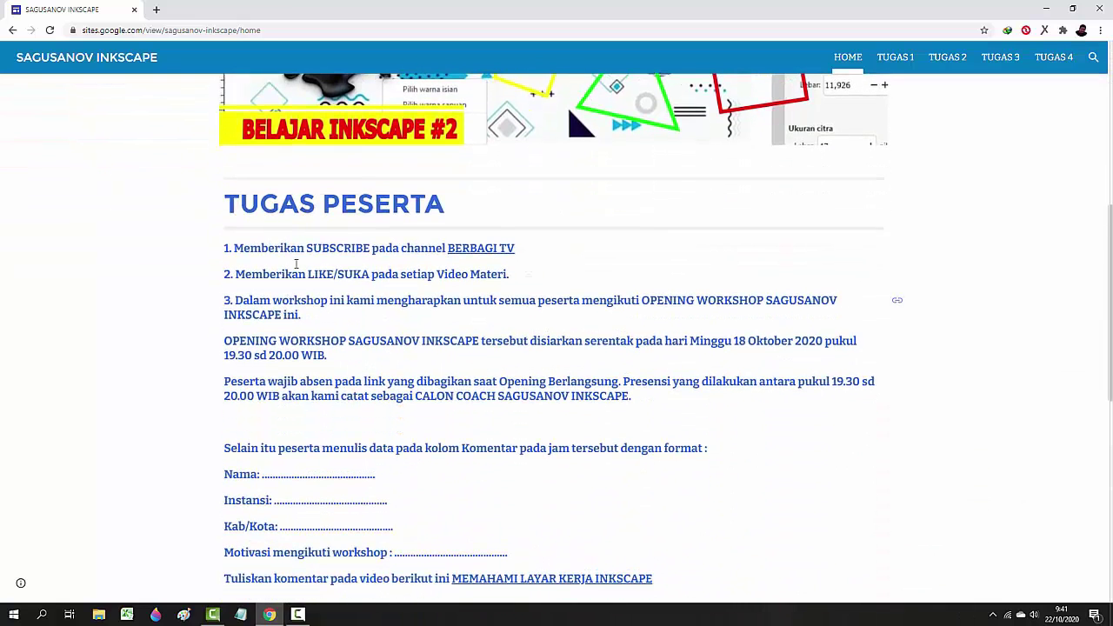
Open the BERBAGI TV channel link in a new tab, view it, then return to the course site.
right_click(480, 248)
left_click(524, 256)
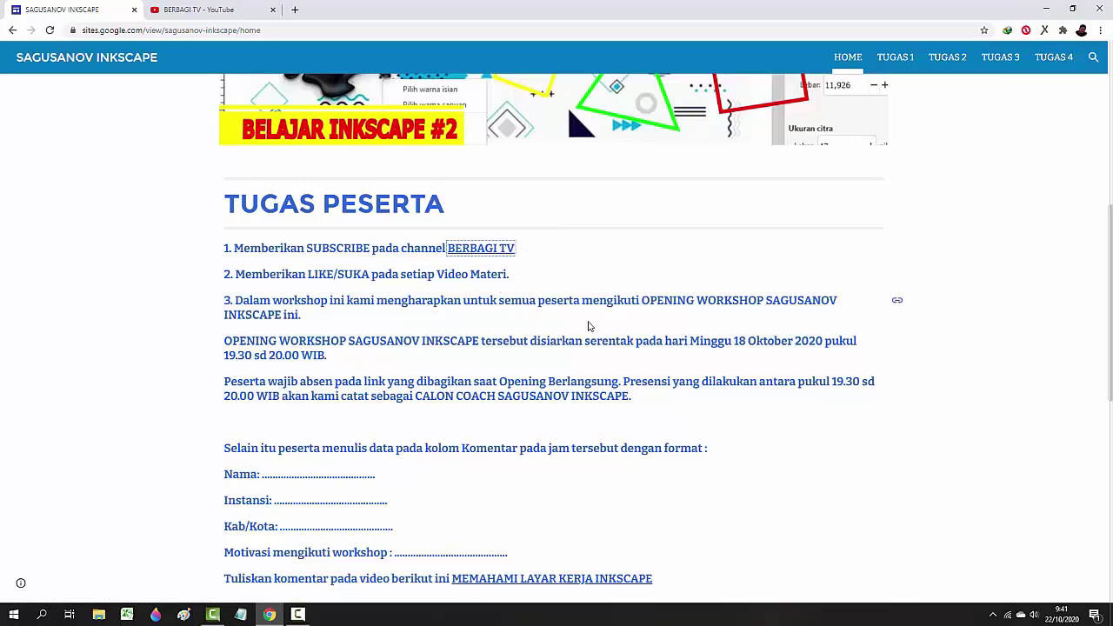
scroll(394, 449, "down", 3)
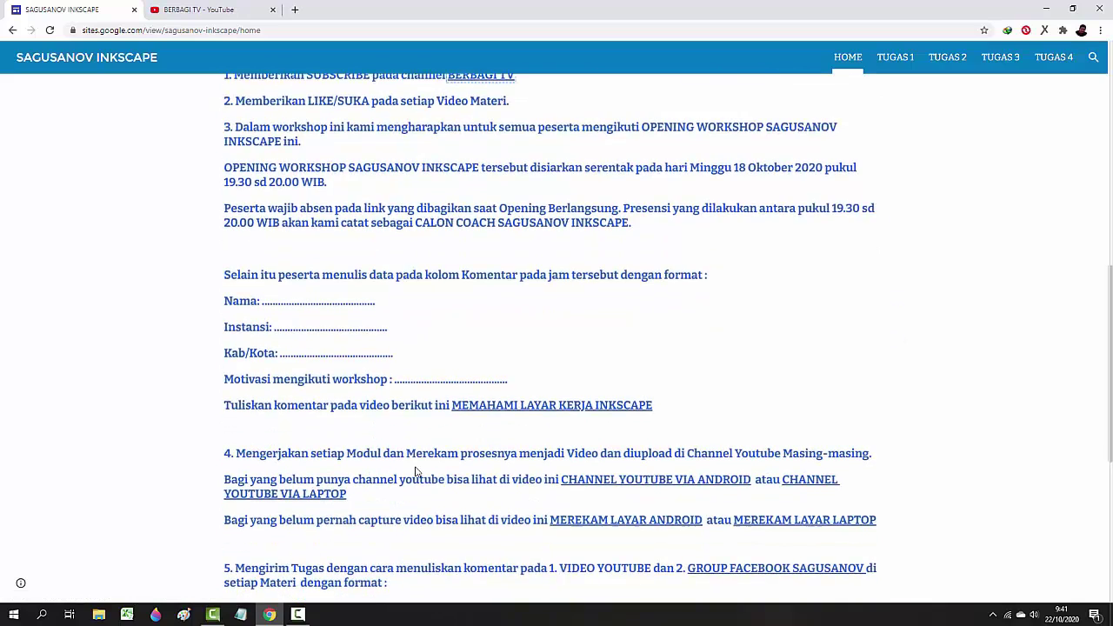
scroll(490, 464, "up", 5)
left_click(221, 10)
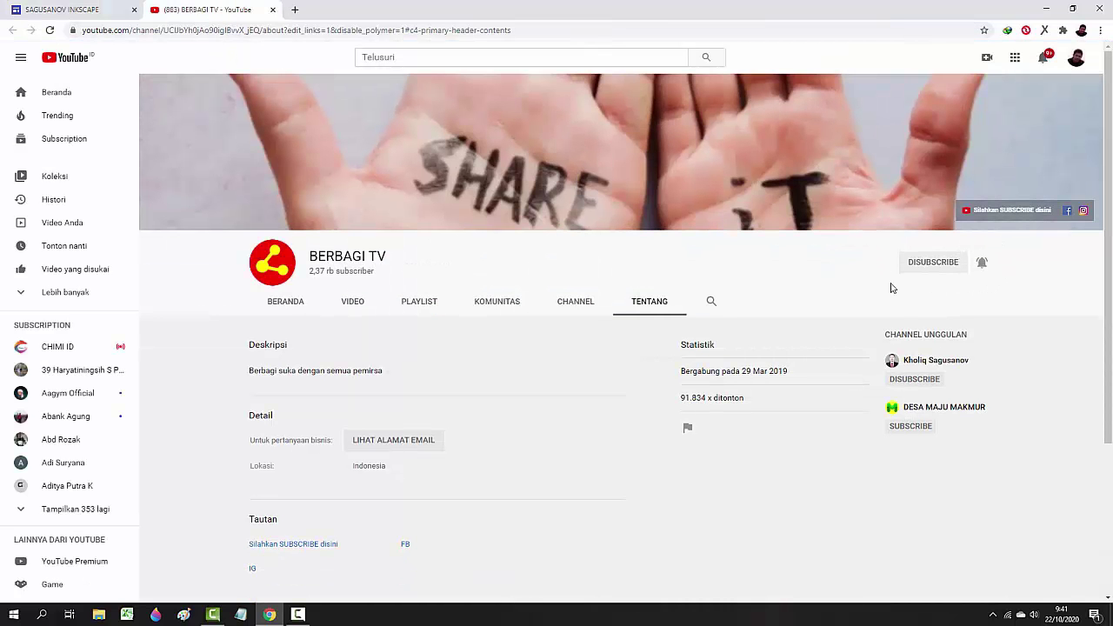
left_click(104, 10)
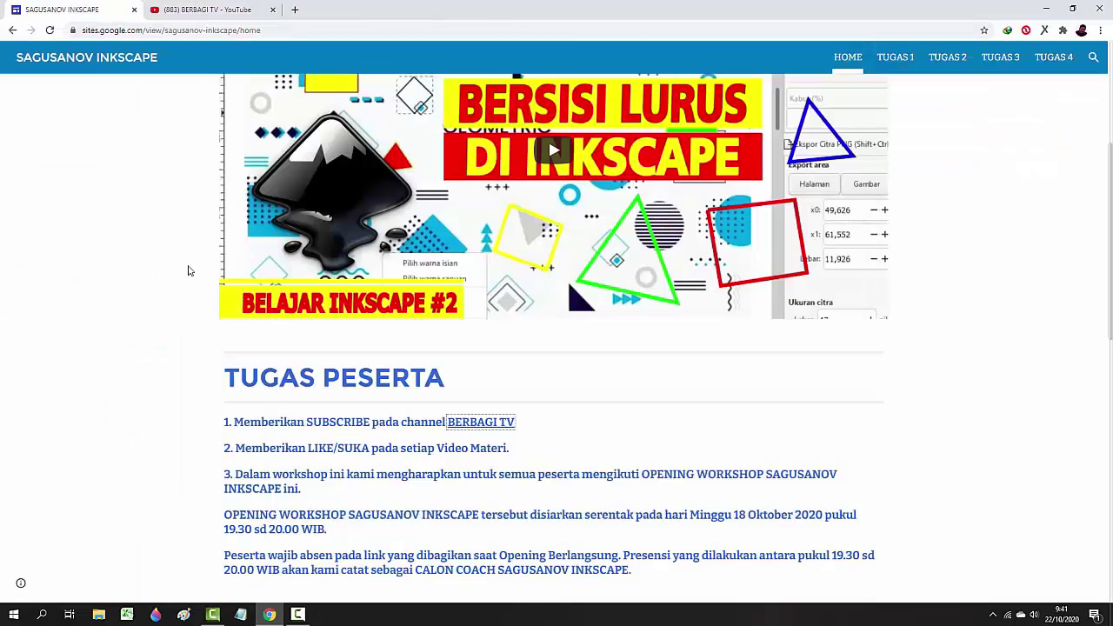
Go to the TUGAS 1 page and open its MATERI 1 video link in a new tab.
left_click(895, 57)
scroll(826, 376, "down", 1)
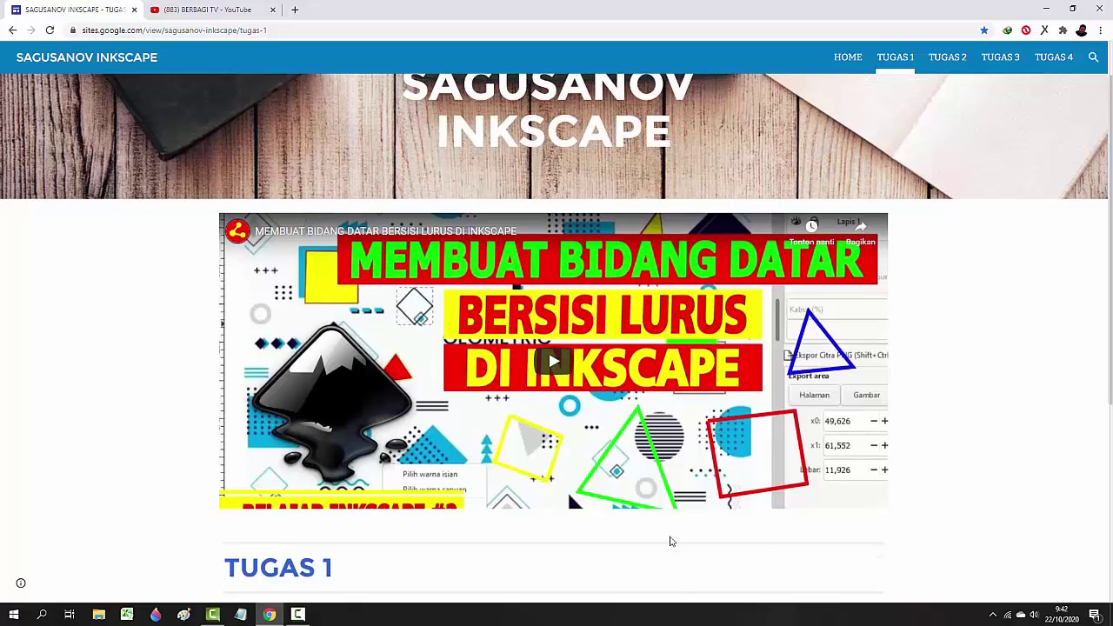
scroll(667, 540, "down", 4)
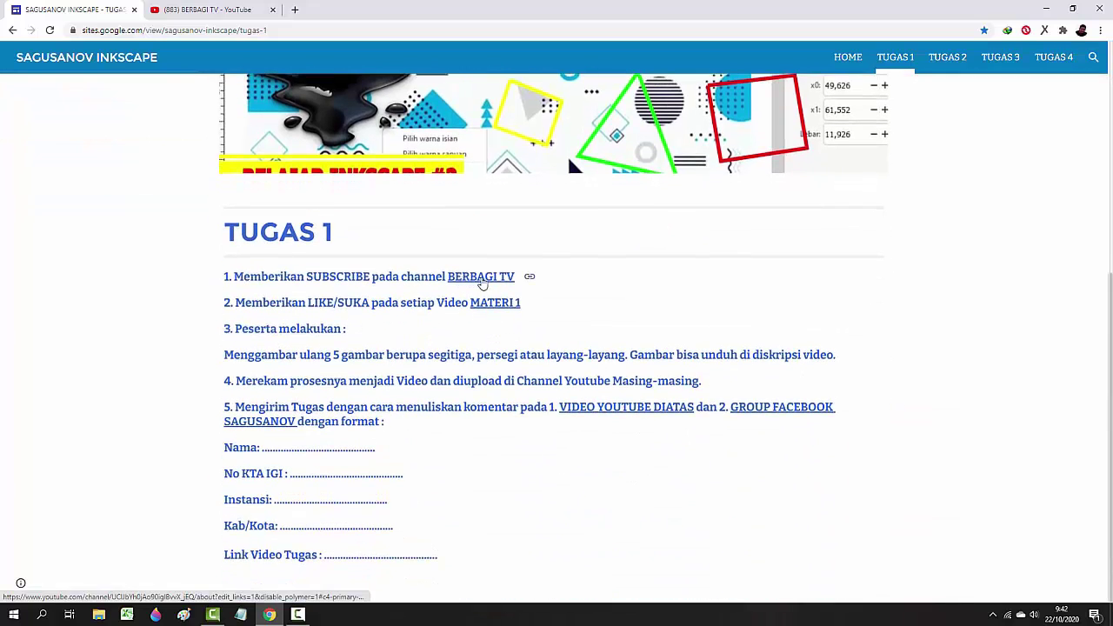
right_click(500, 306)
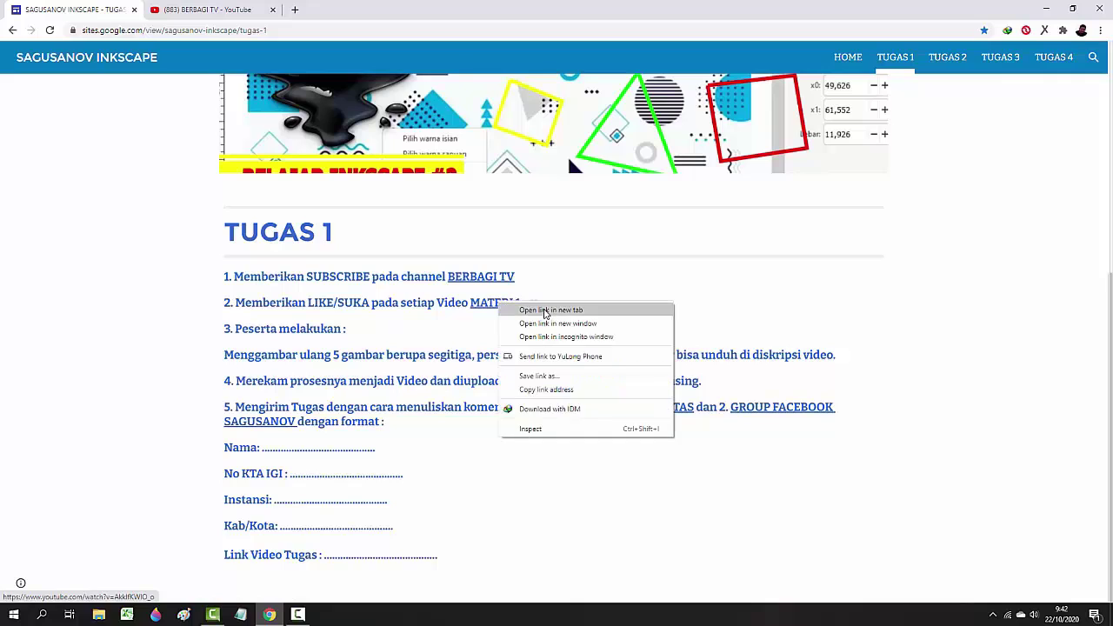
left_click(535, 313)
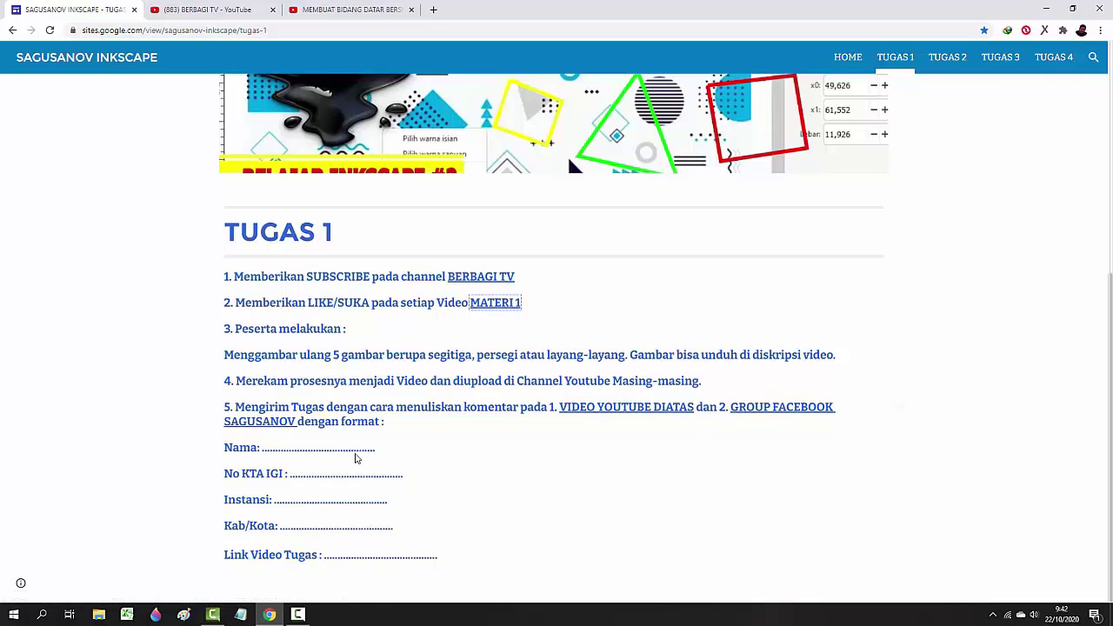
Like the 'MEMBUAT BIDANG DATAR BERSISI LURUS DI INKSCAPE' video, then return to the TUGAS 1 tab.
left_click(362, 12)
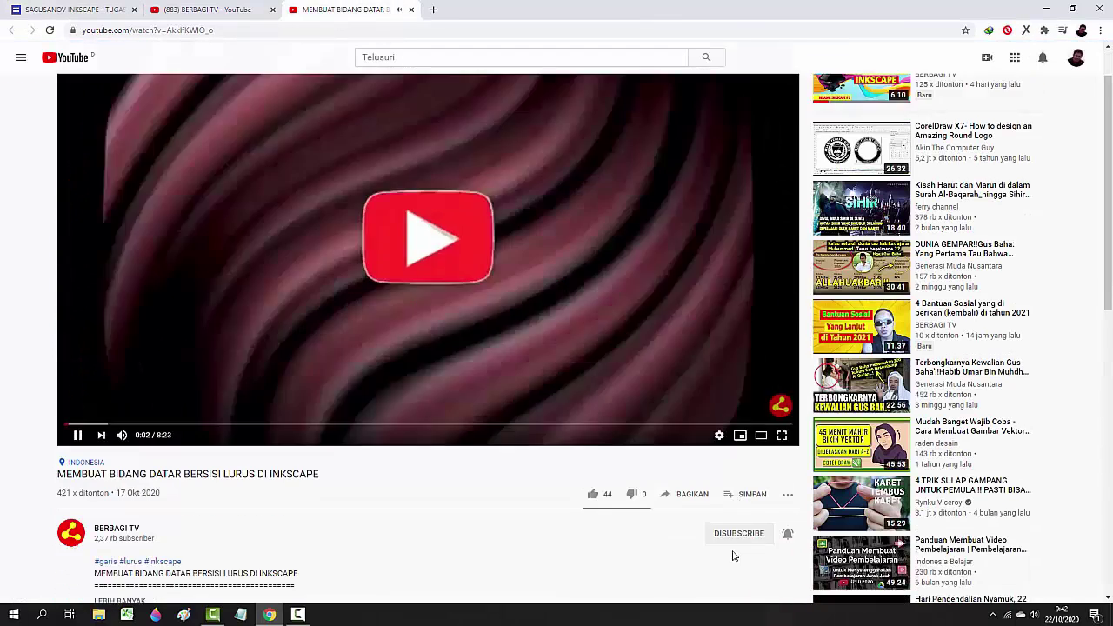
scroll(733, 555, "down", 1)
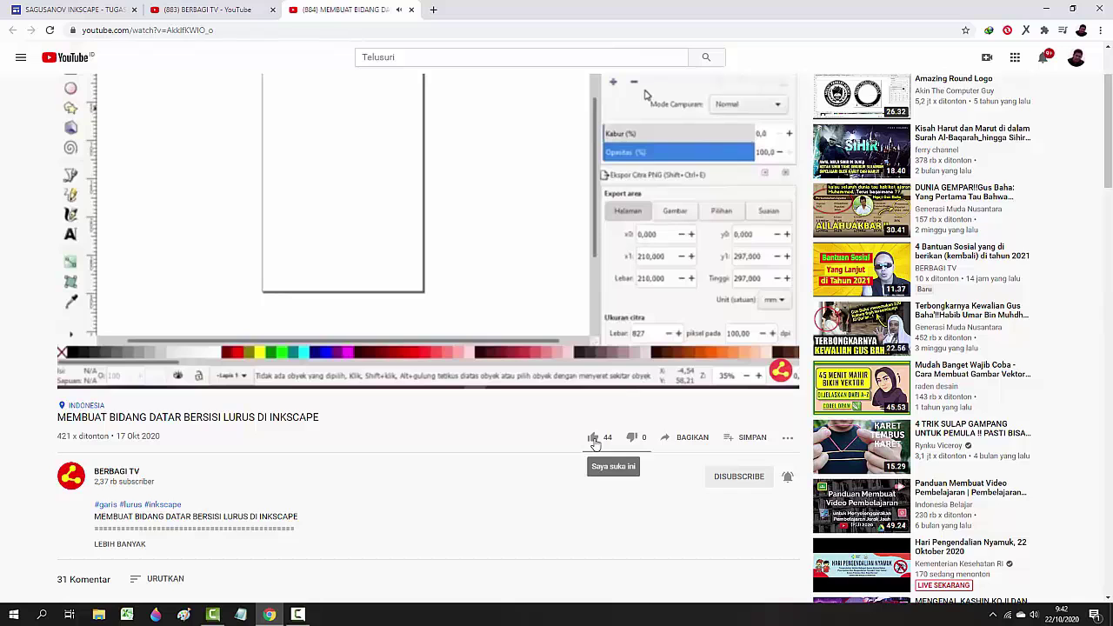
left_click(594, 442)
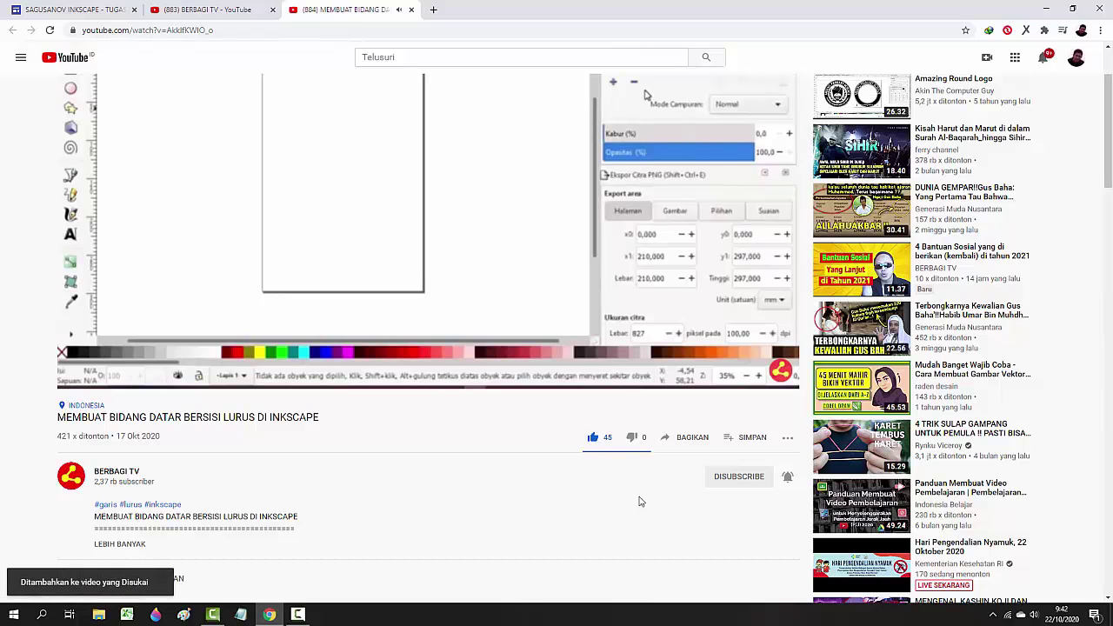
scroll(639, 502, "down", 3)
key("ctrl+1")
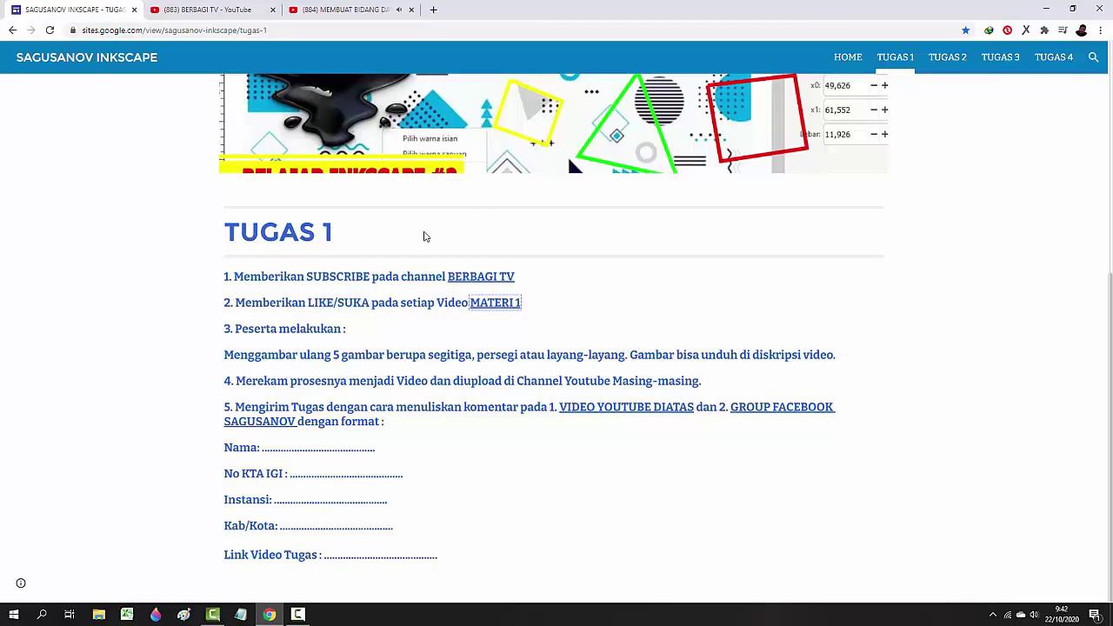
Minimize the browser and launch Inkscape from its desktop icon with a blank new document.
left_click(498, 304)
left_click(1046, 12)
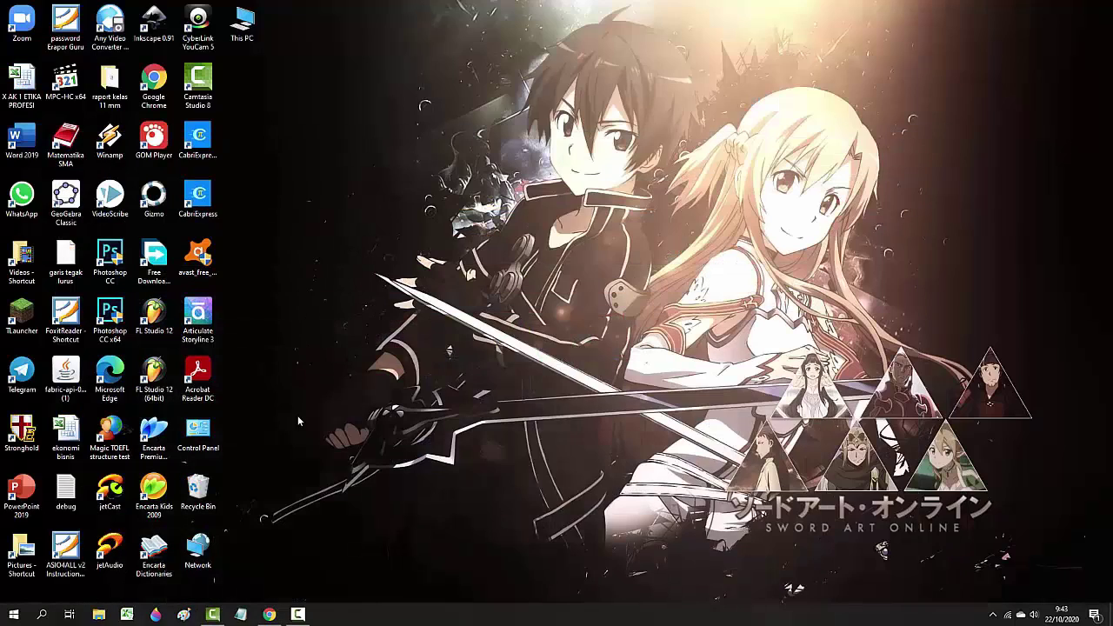
double_click(157, 28)
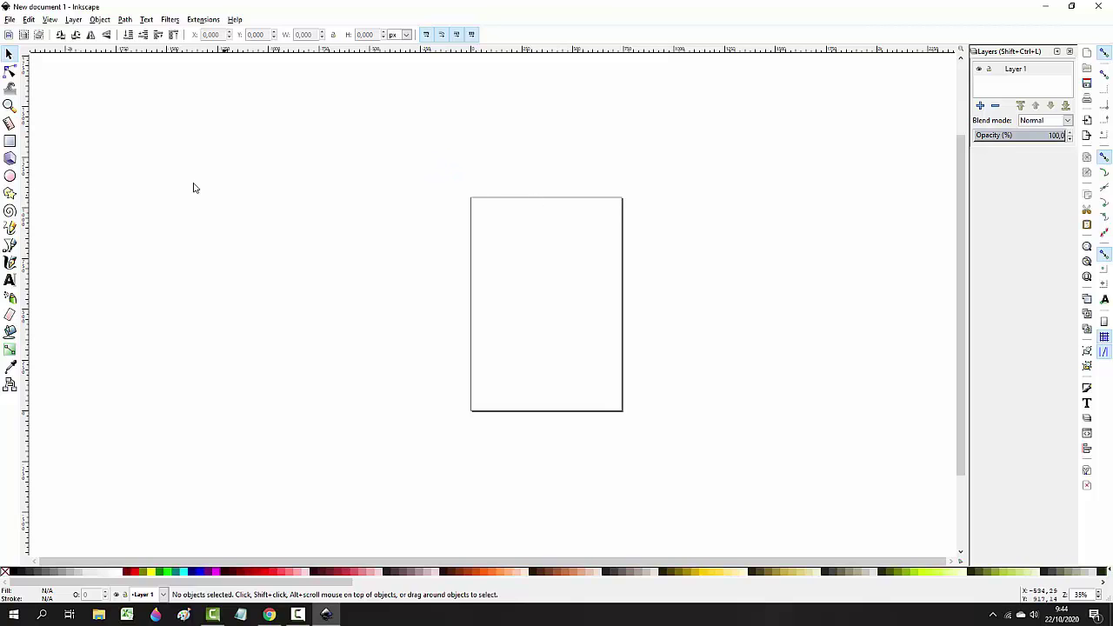
left_click(9, 19)
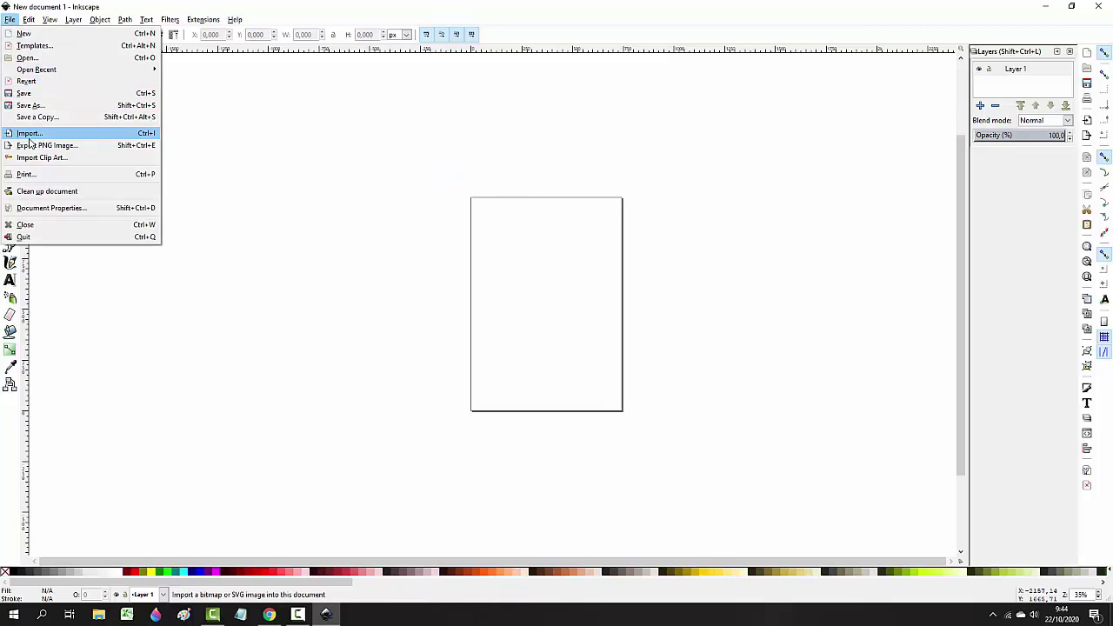
Start an image import and browse to the personal folder on the DATA SEKOLAH (D:) drive.
left_click(31, 133)
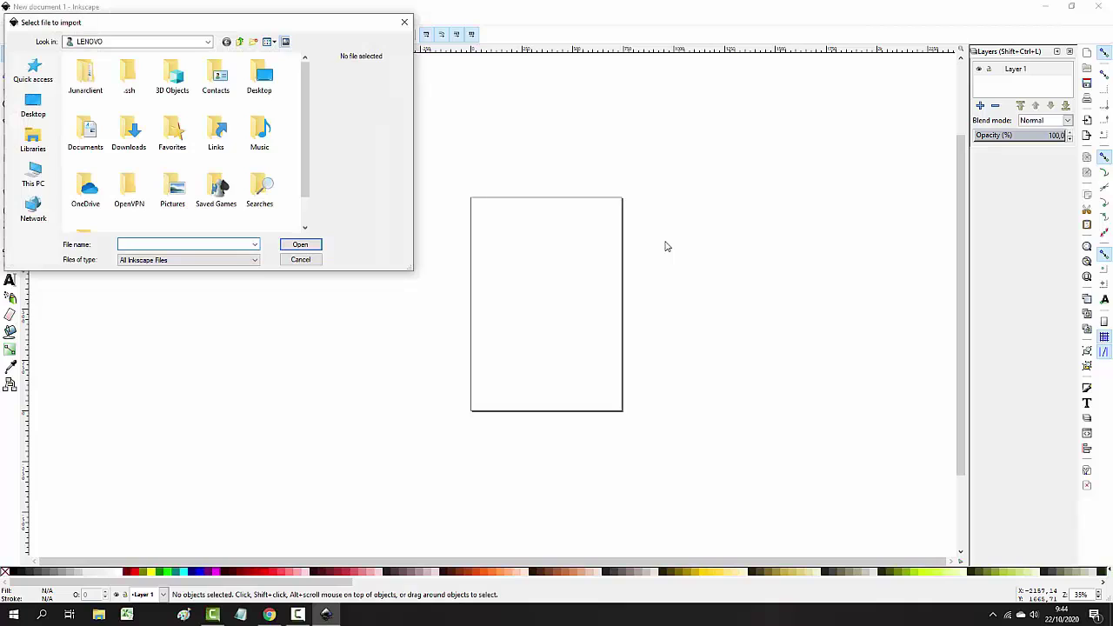
left_click(35, 178)
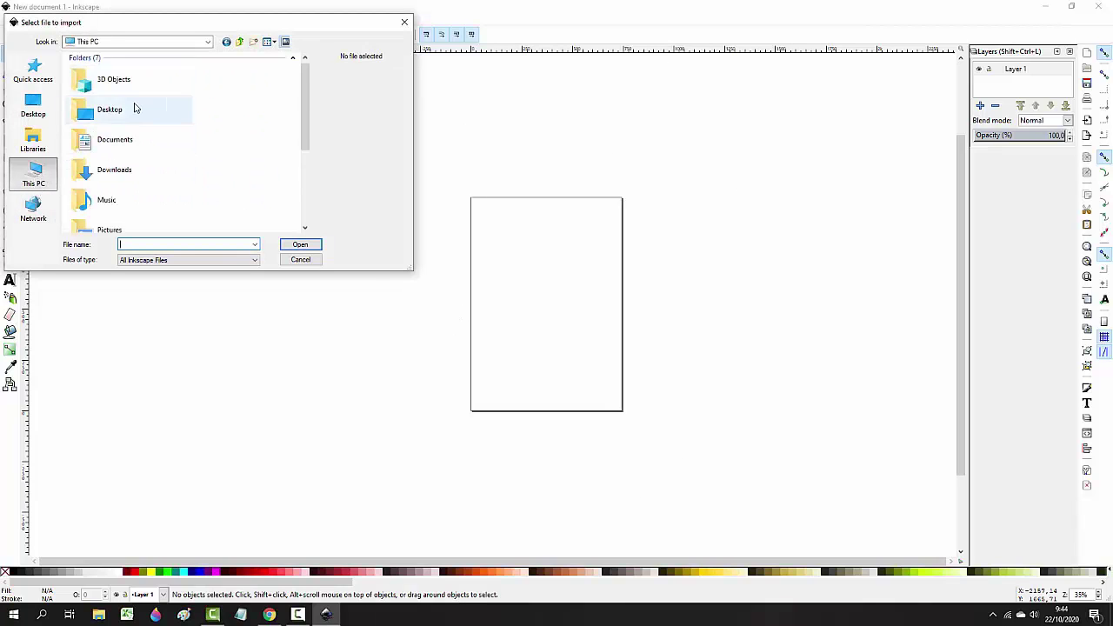
scroll(132, 111, "down", 2)
scroll(115, 198, "down", 2)
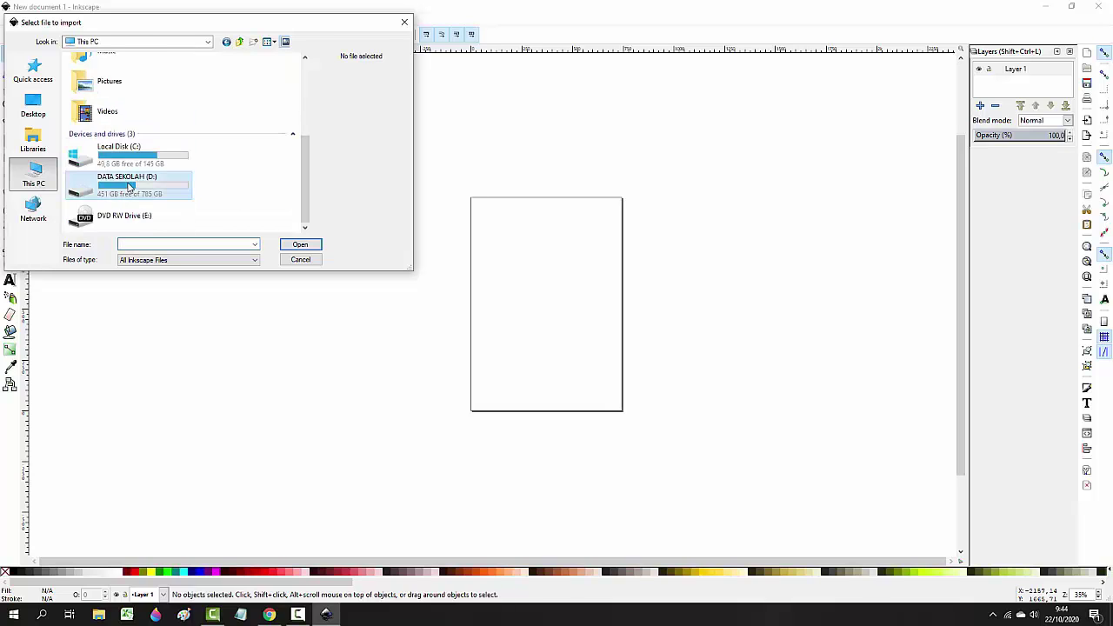
double_click(122, 180)
scroll(119, 152, "down", 3)
double_click(120, 150)
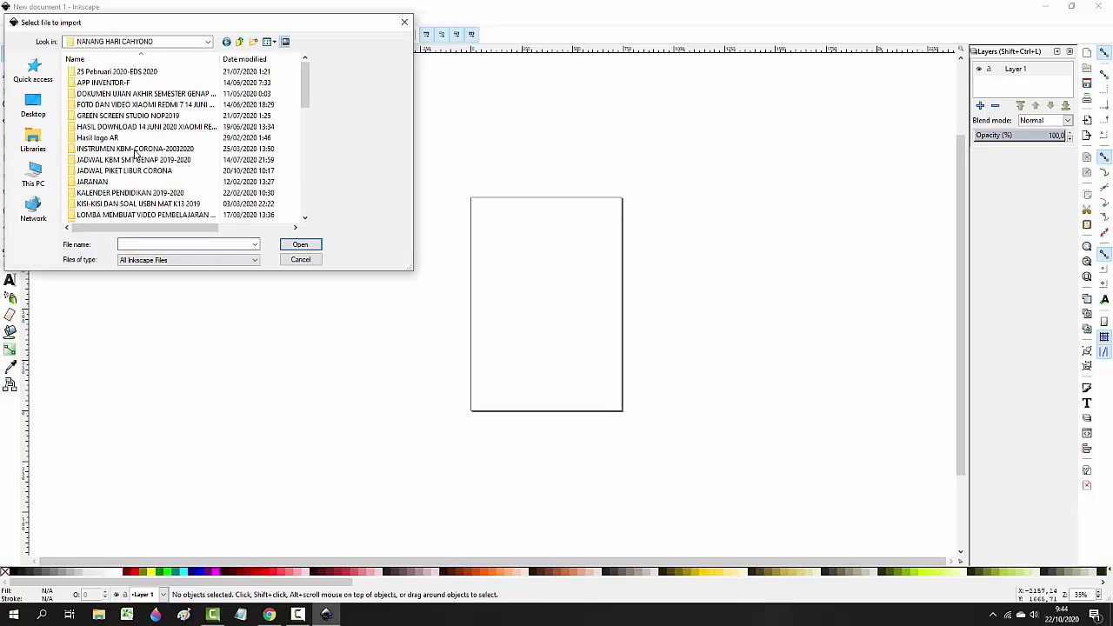
Import and embed the Garis Lurus image from the ASET GAMBAR SAGUSANOV INKSCAPE75 folder.
scroll(156, 183, "down", 2)
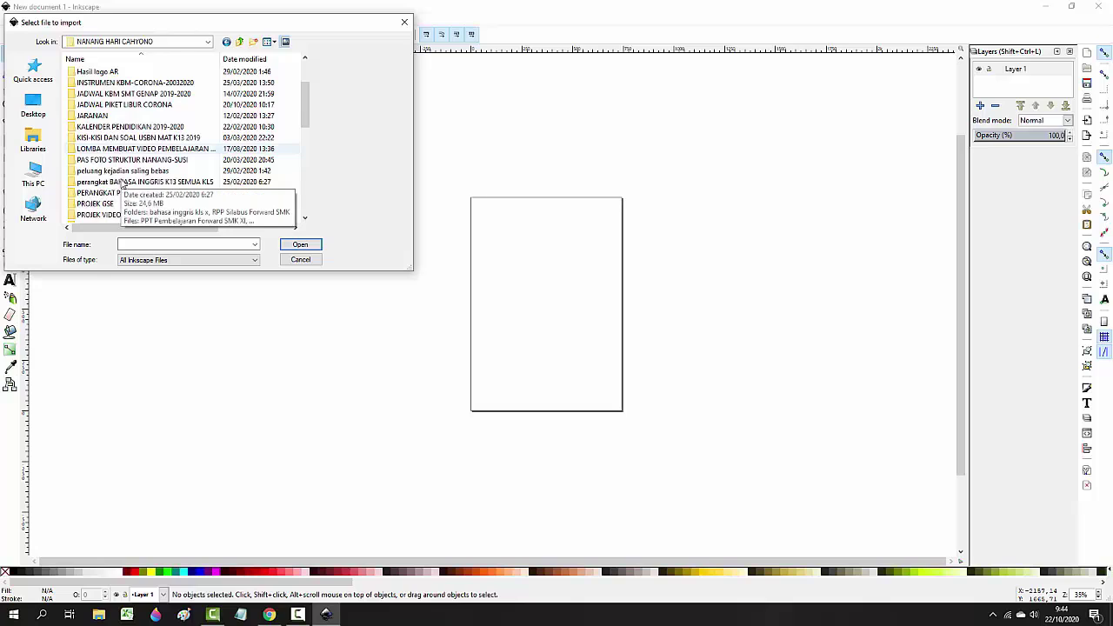
scroll(122, 184, "down", 1)
scroll(122, 184, "down", 2)
double_click(165, 127)
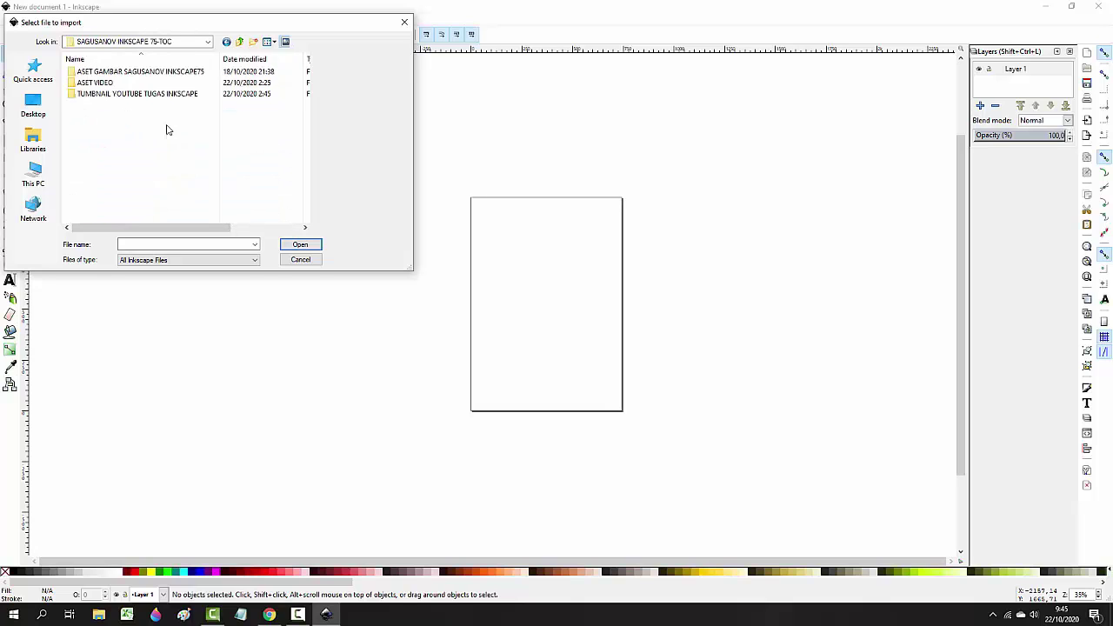
double_click(124, 75)
left_click(277, 87)
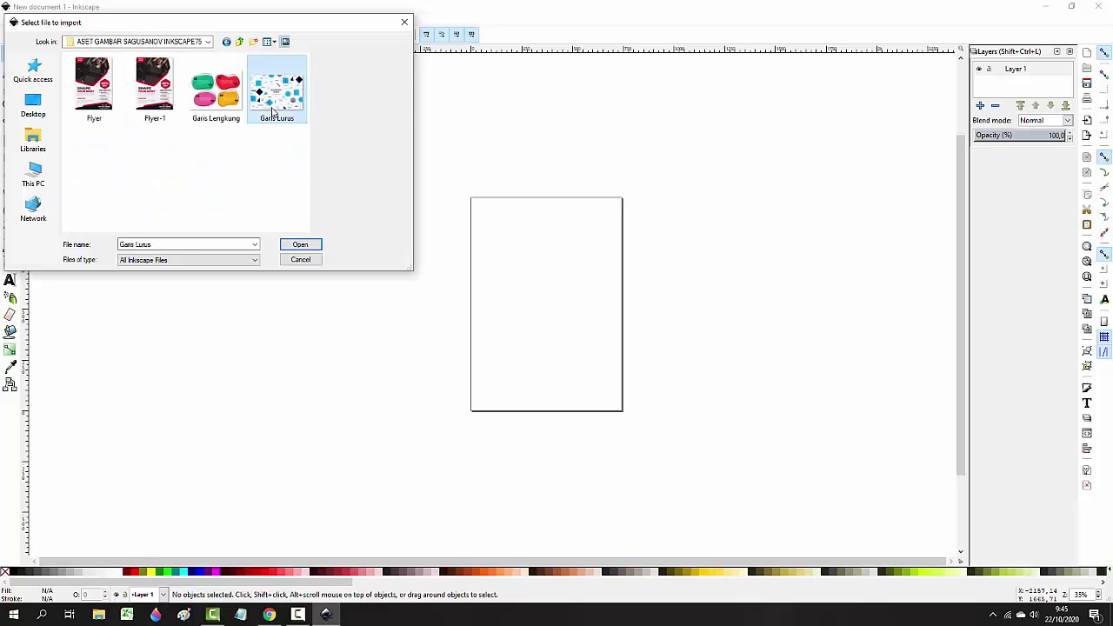
left_click(300, 245)
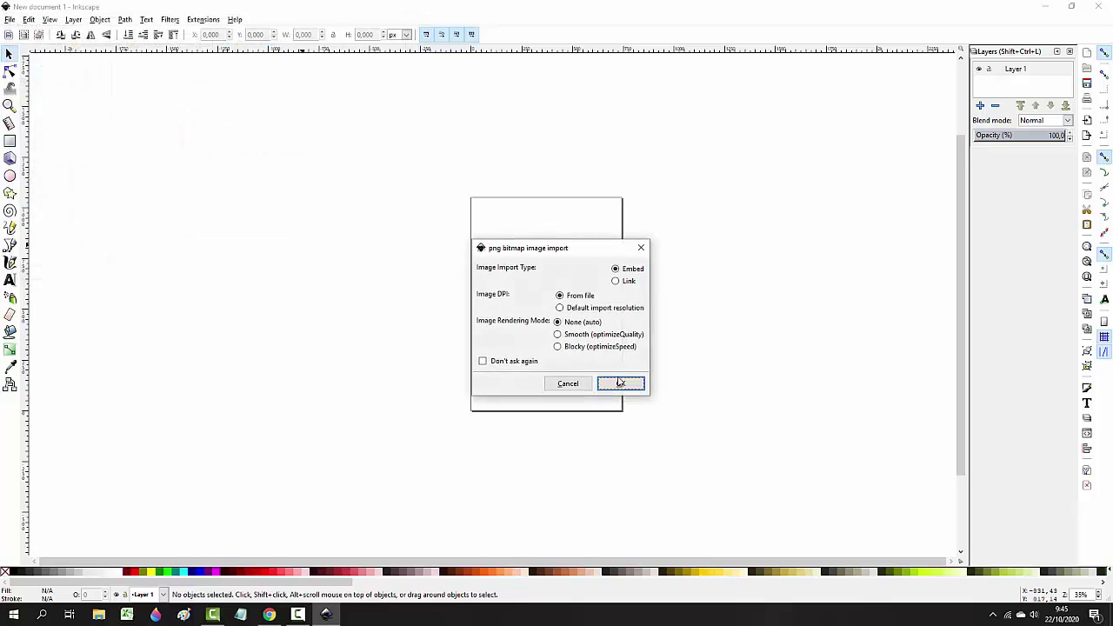
left_click(620, 383)
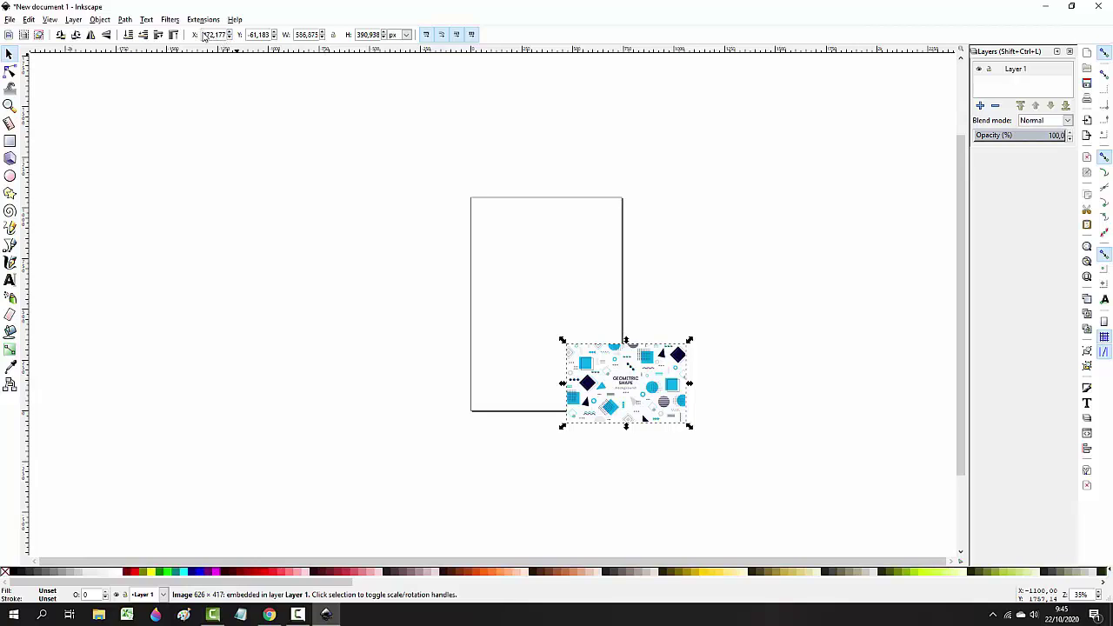
Move the background image to X 0, Y 0 and scale it to 738.304 × 468.080 px.
double_click(208, 35)
type("0")
key("Return")
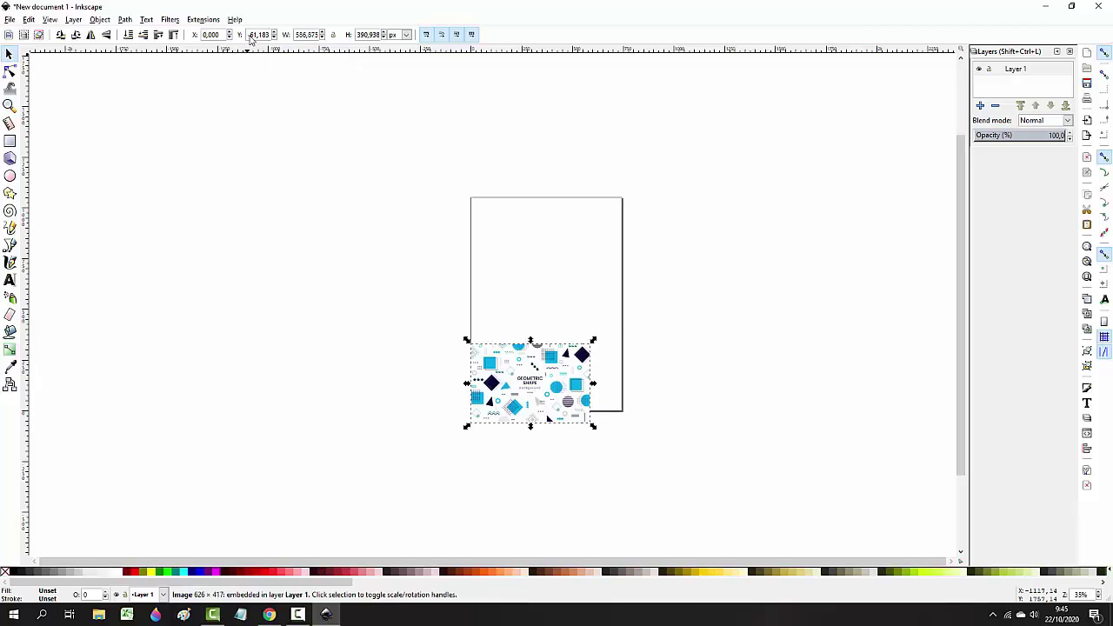
double_click(257, 35)
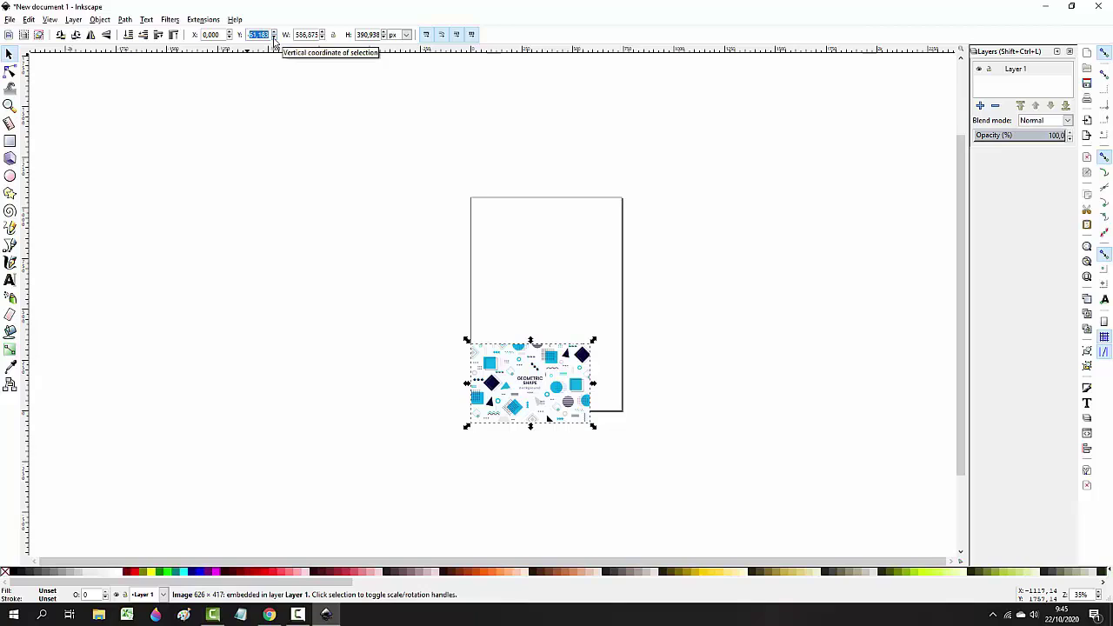
key("BackSpace")
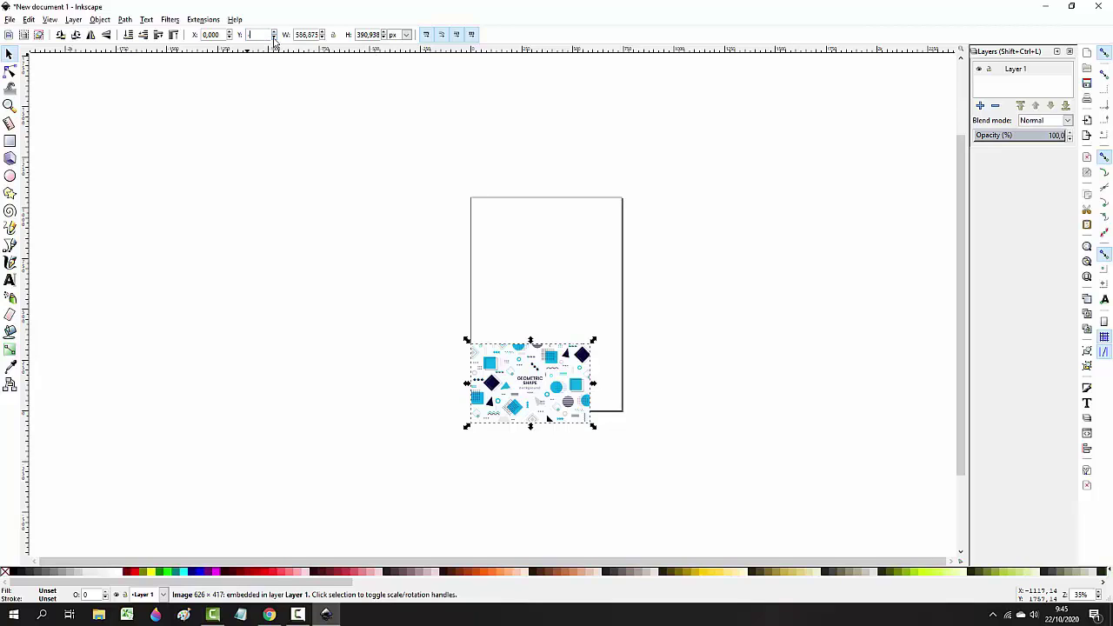
type("0")
key("Return")
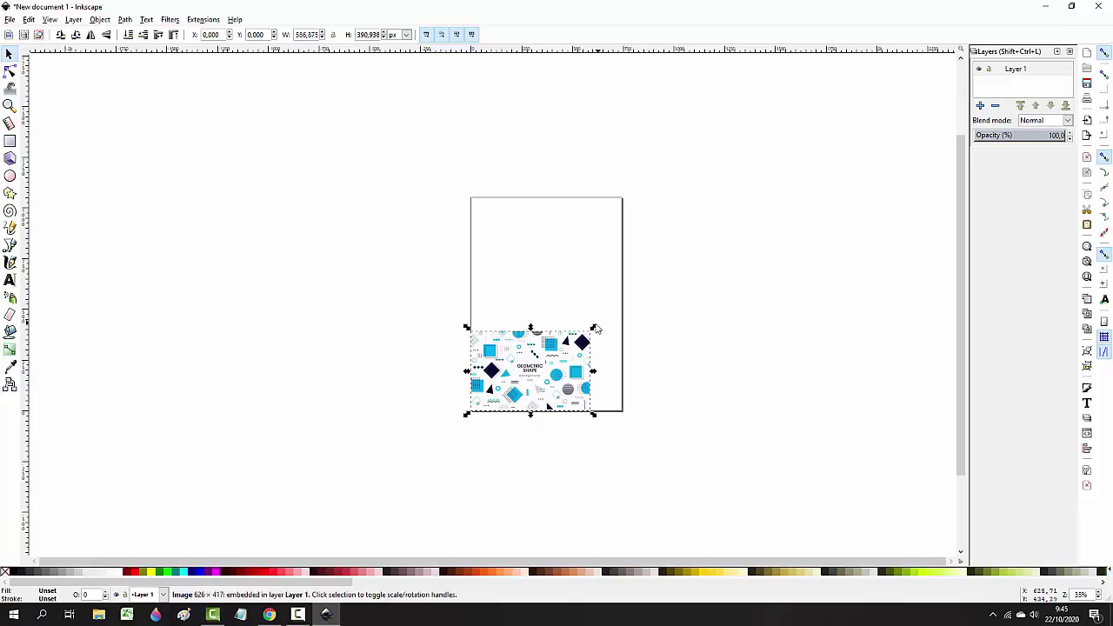
left_click_drag(595, 330, 630, 310)
Lock Layer 1 and add a new layer named Layer 2 above it.
left_click(1005, 75)
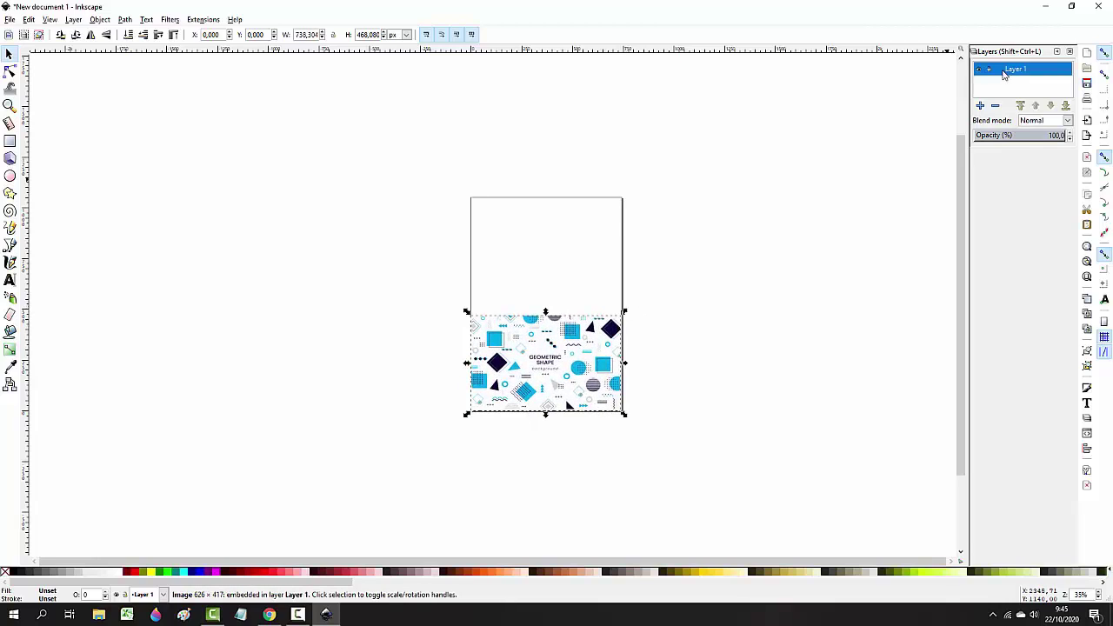
left_click(990, 70)
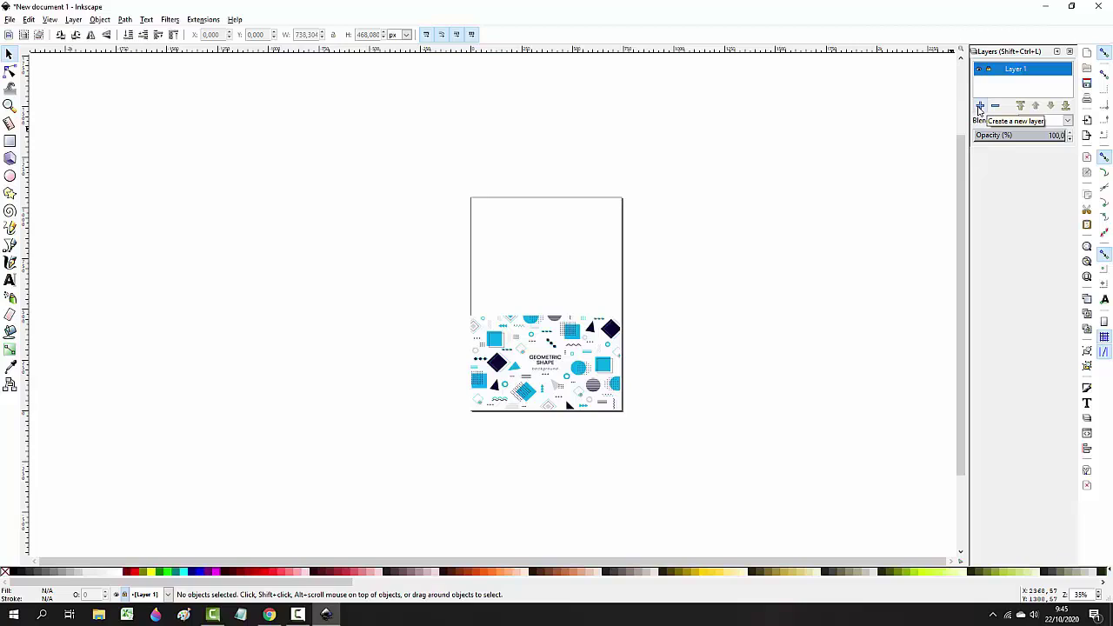
left_click(980, 106)
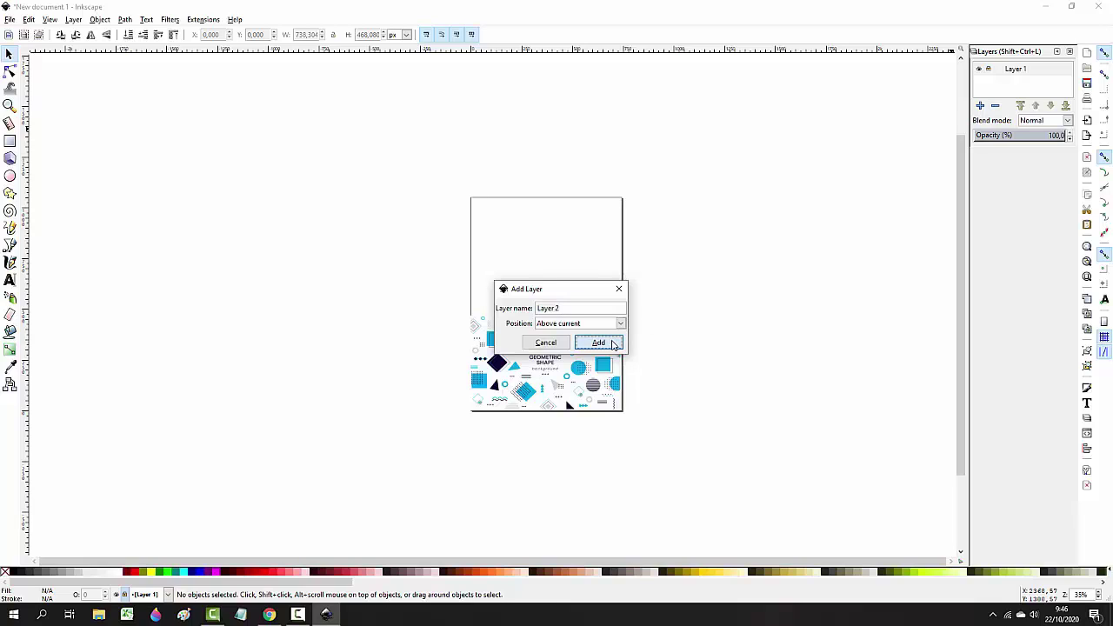
left_click(598, 341)
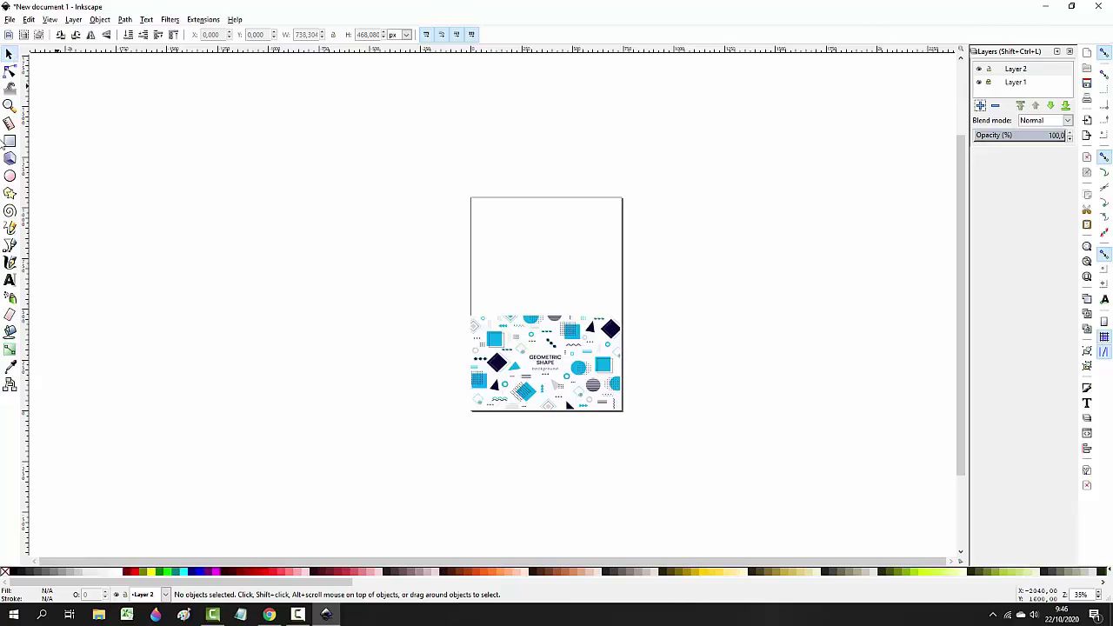
left_click(9, 105)
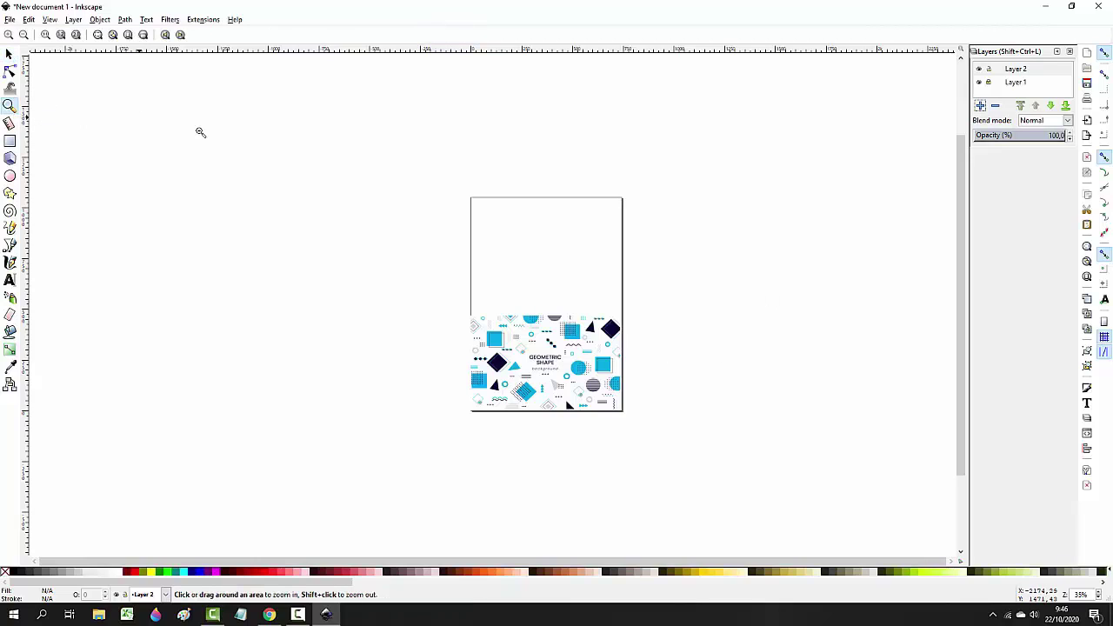
Zoom in until the geometric background image fills the canvas, adjusting with minus and plus.
left_click(230, 137)
left_click(788, 281)
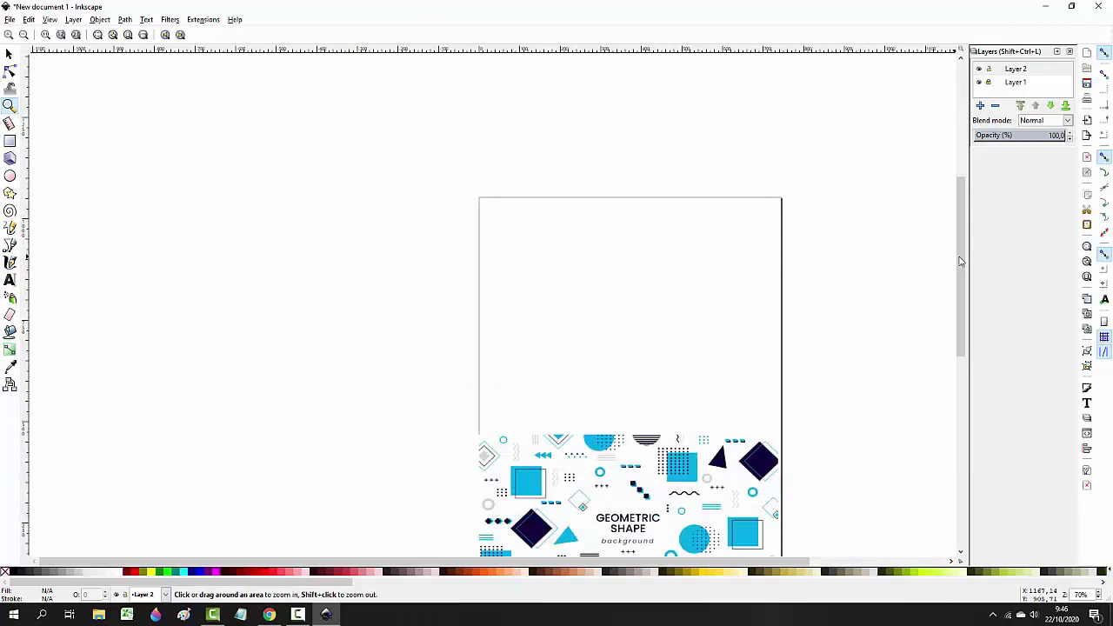
scroll(688, 467, "down", 3)
scroll(688, 467, "down", 2)
left_click(636, 242)
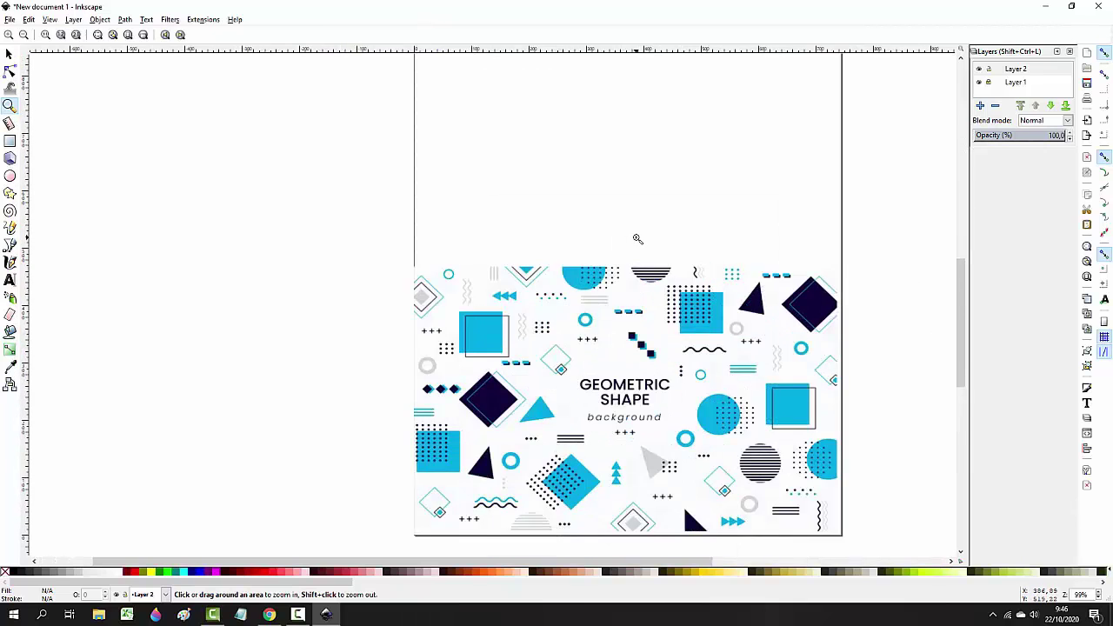
mouse_move(961, 313)
left_mouse_down()
mouse_move(961, 353)
mouse_move(961, 341)
left_mouse_up()
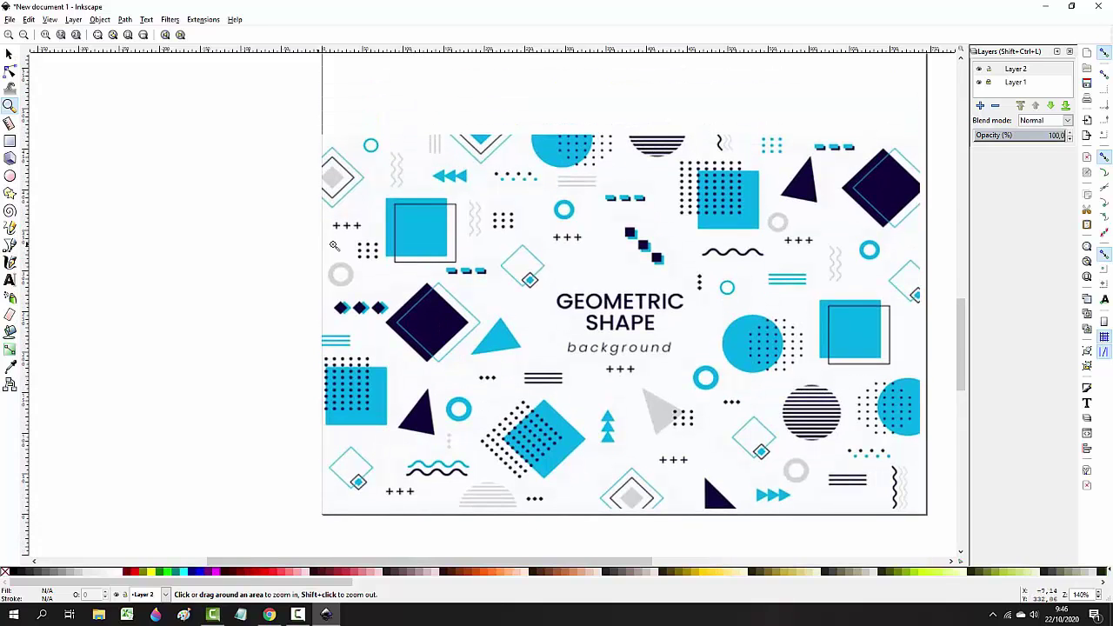
left_click(339, 247)
mouse_move(961, 340)
left_mouse_down()
mouse_move(960, 328)
mouse_move(960, 340)
left_mouse_up()
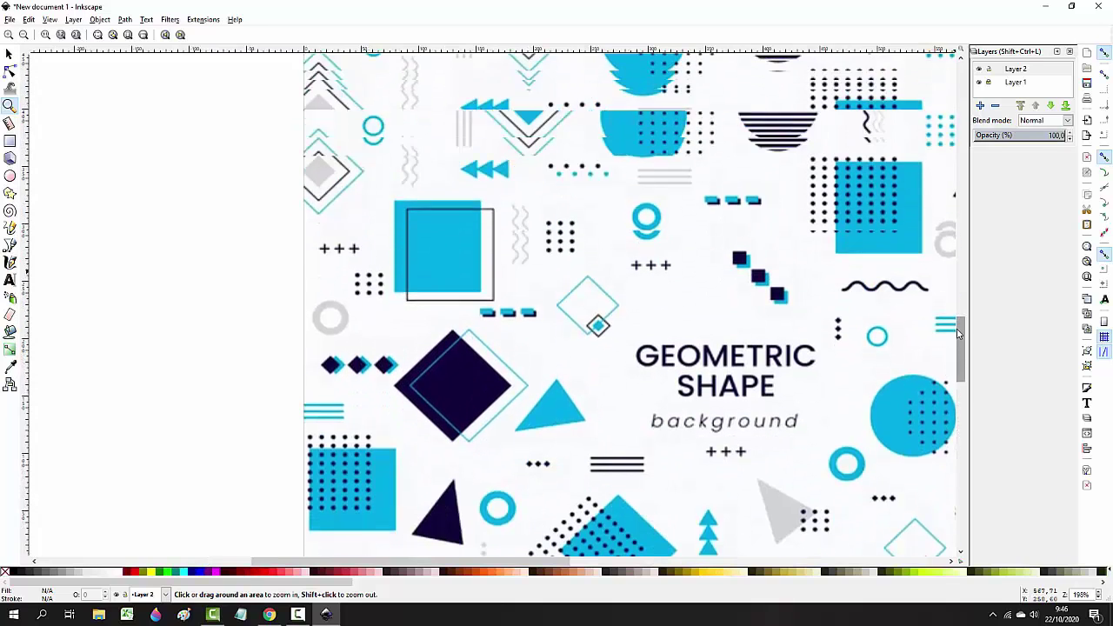
left_click_drag(553, 562, 633, 563)
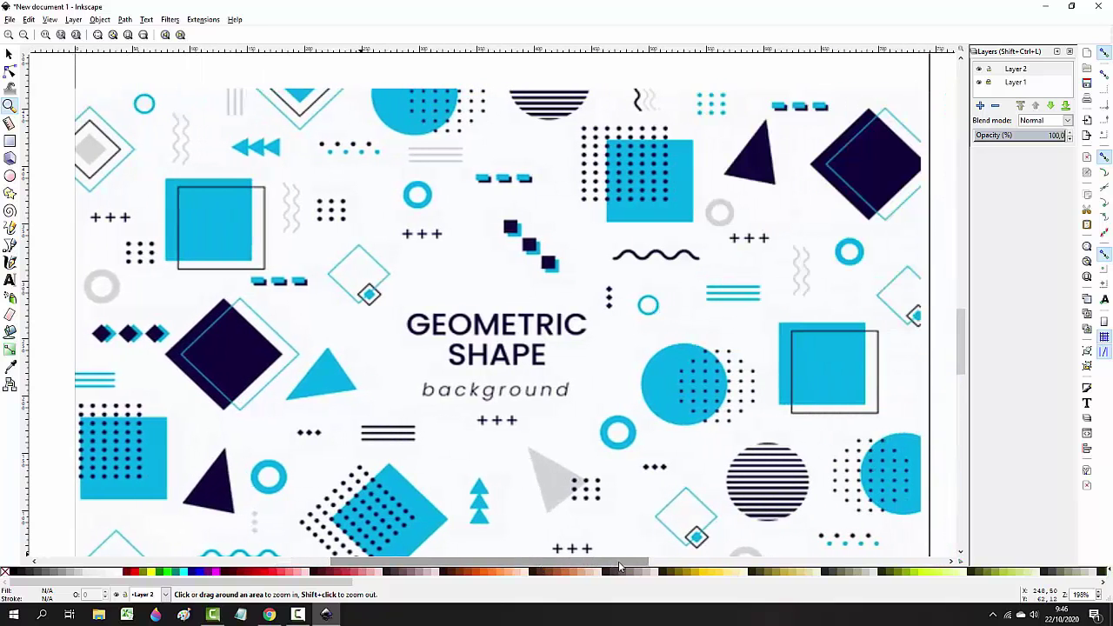
left_click_drag(961, 340, 963, 356)
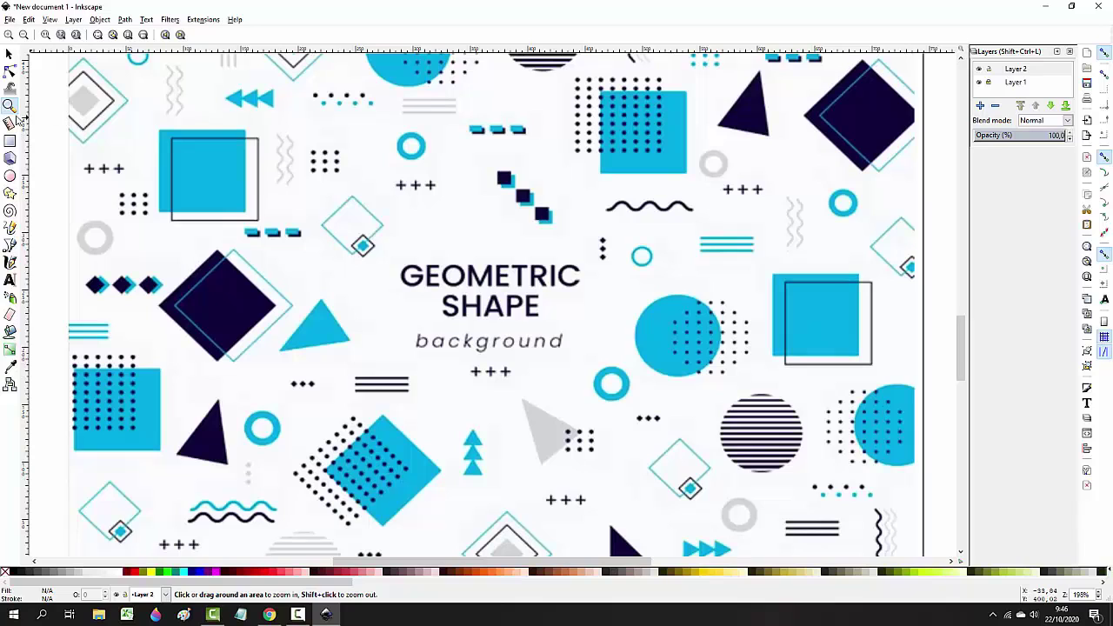
key("minus")
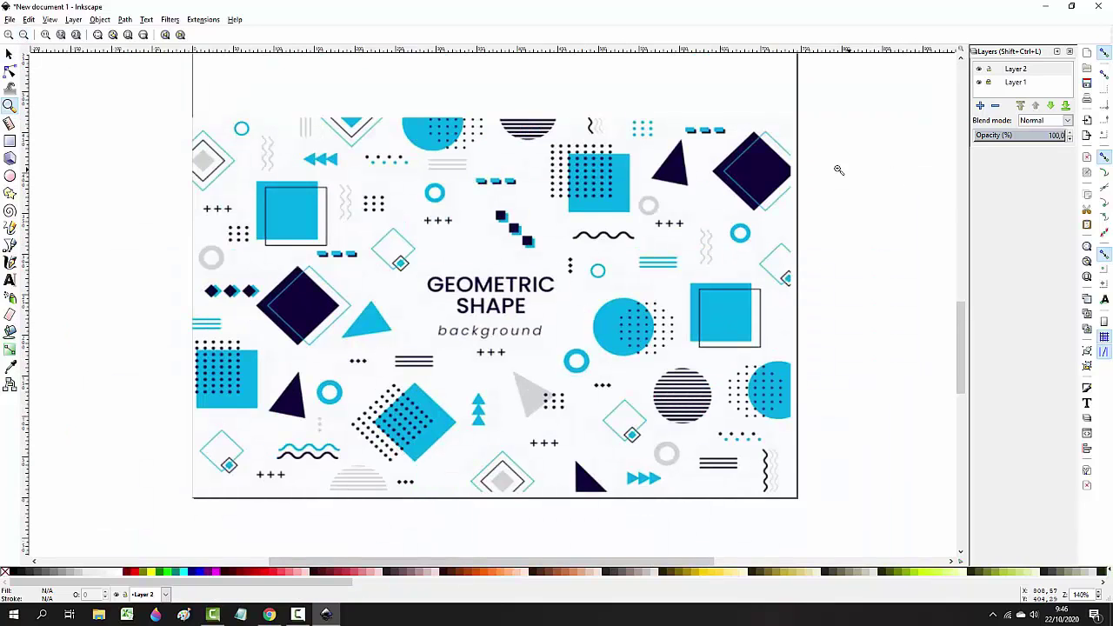
key("plus")
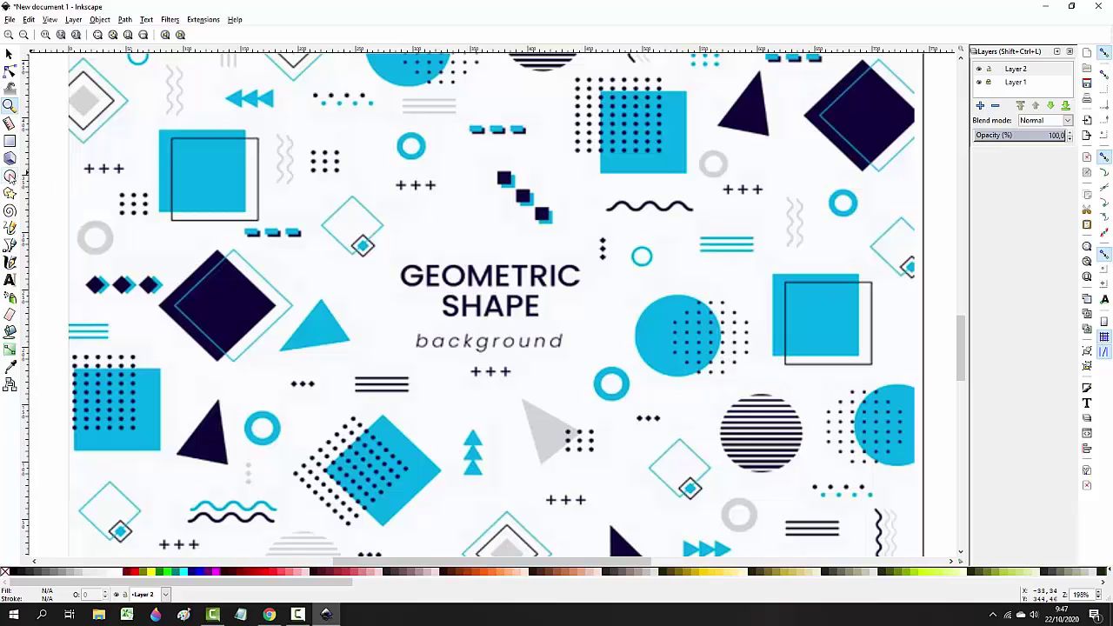
Trace the light-blue square beside the title with a closed four-node Bezier path.
left_click(11, 249)
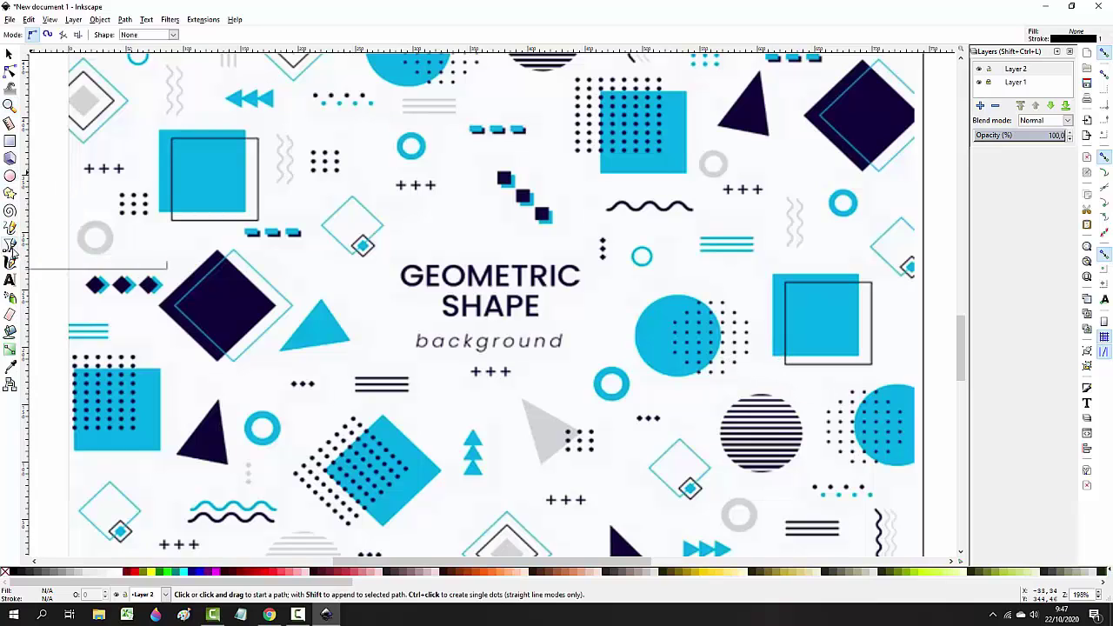
left_click(774, 276)
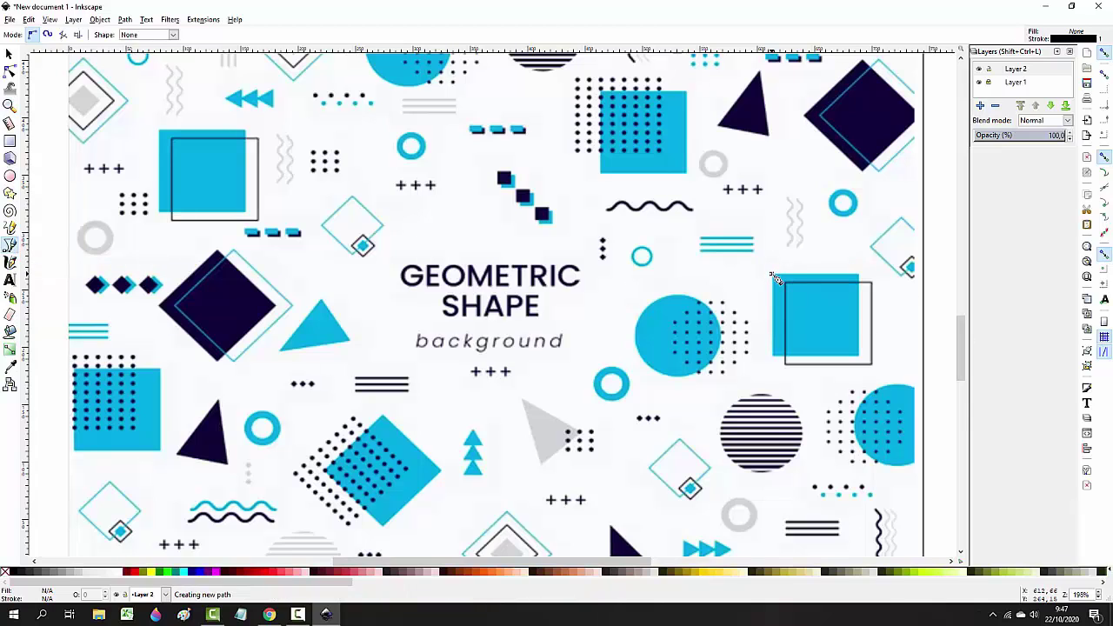
left_click(860, 276)
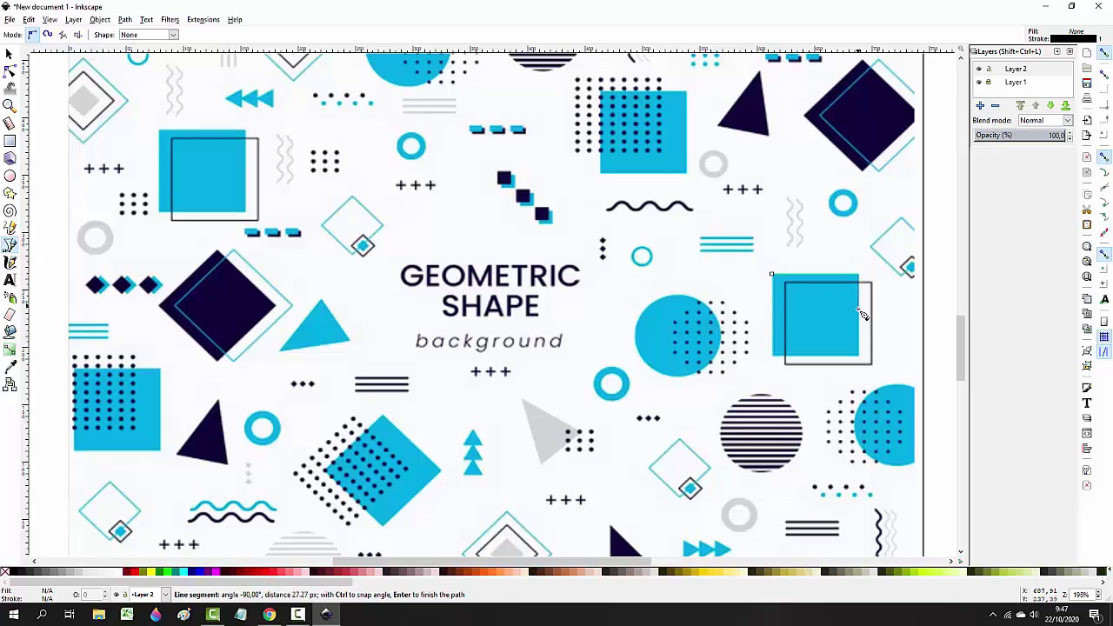
left_click(863, 360)
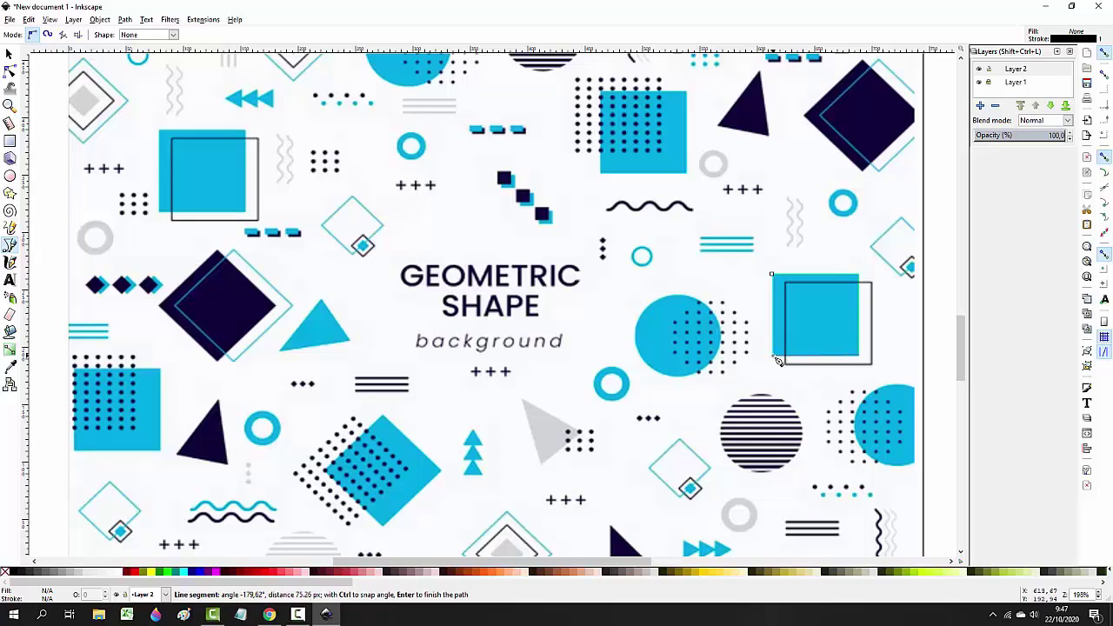
left_click(777, 360)
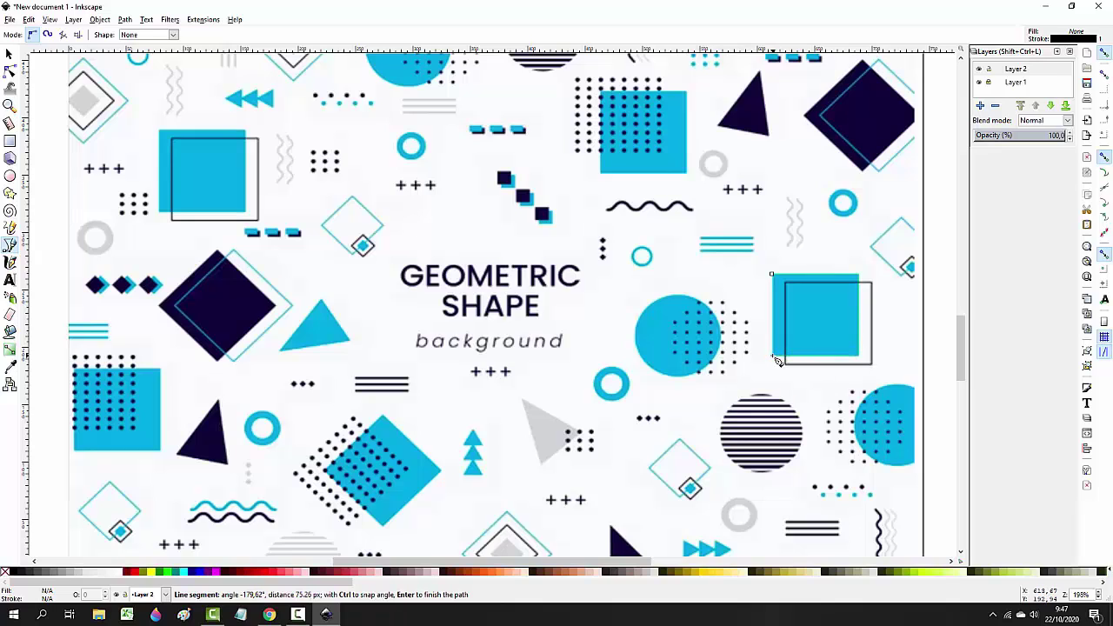
left_click(773, 276)
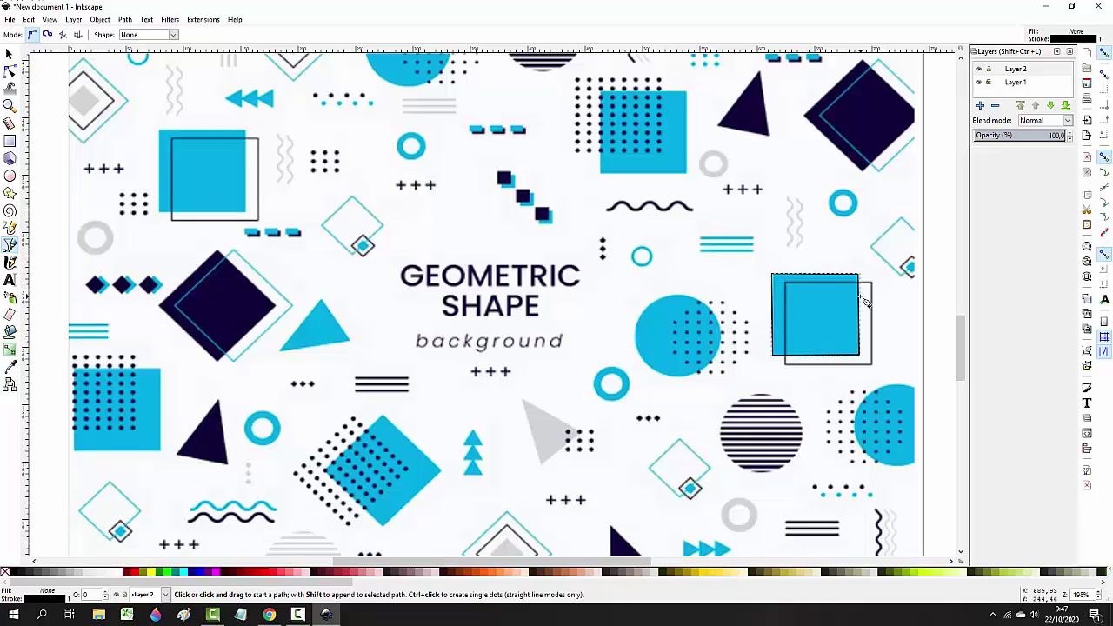
Try yellow and navy palette colours on the square's fill and stroke, ending with yellow fill.
left_click(152, 572)
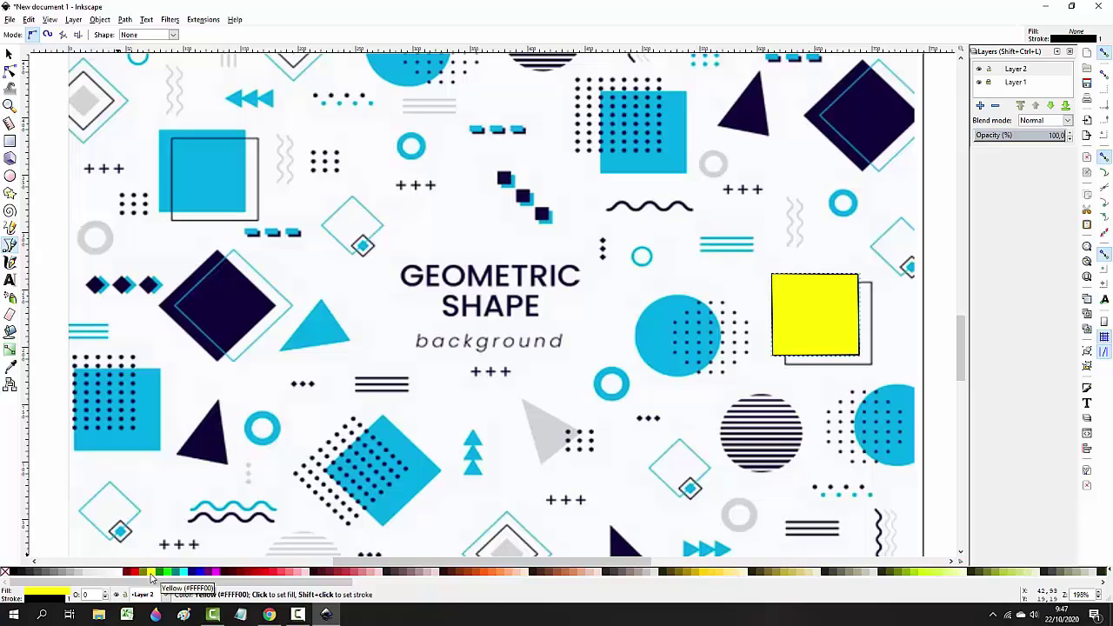
right_click(152, 574)
left_click(179, 526)
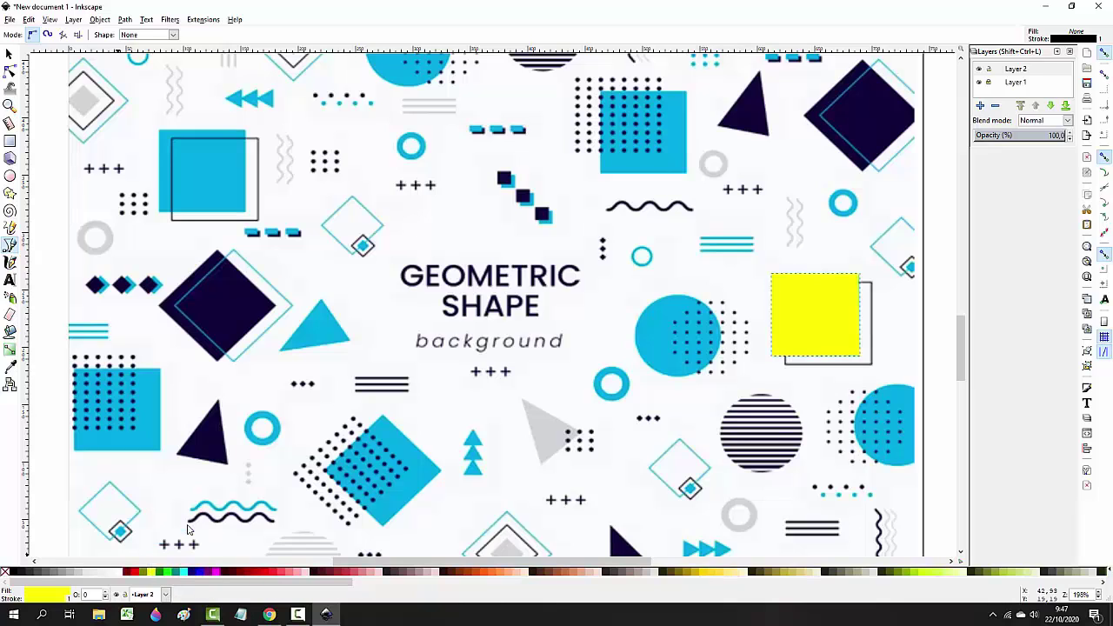
left_click(193, 574)
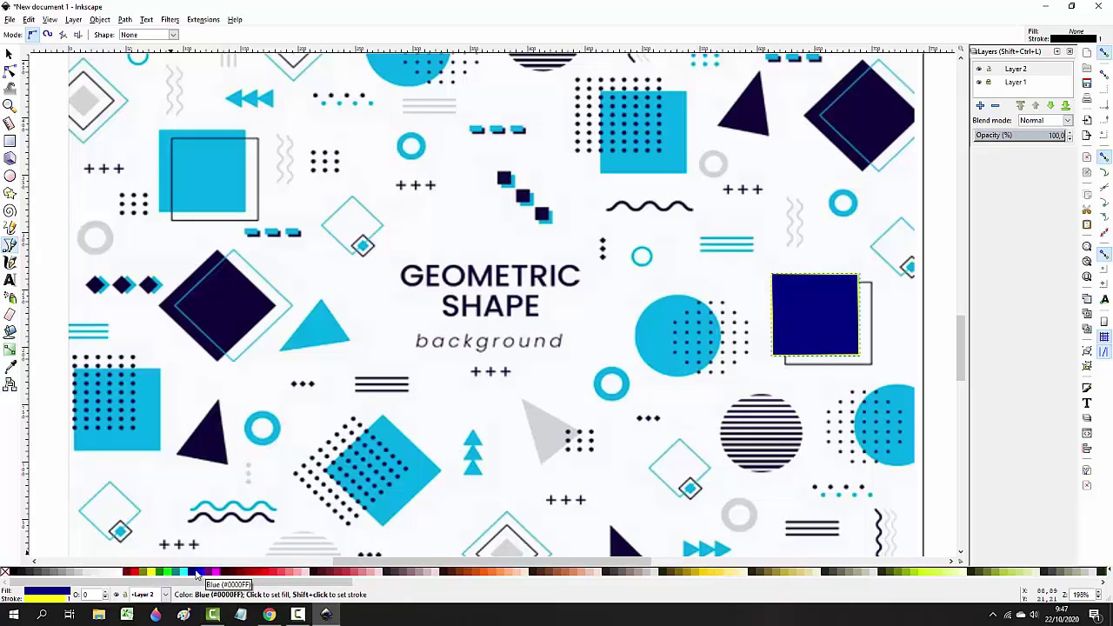
right_click(196, 575)
left_click(221, 516)
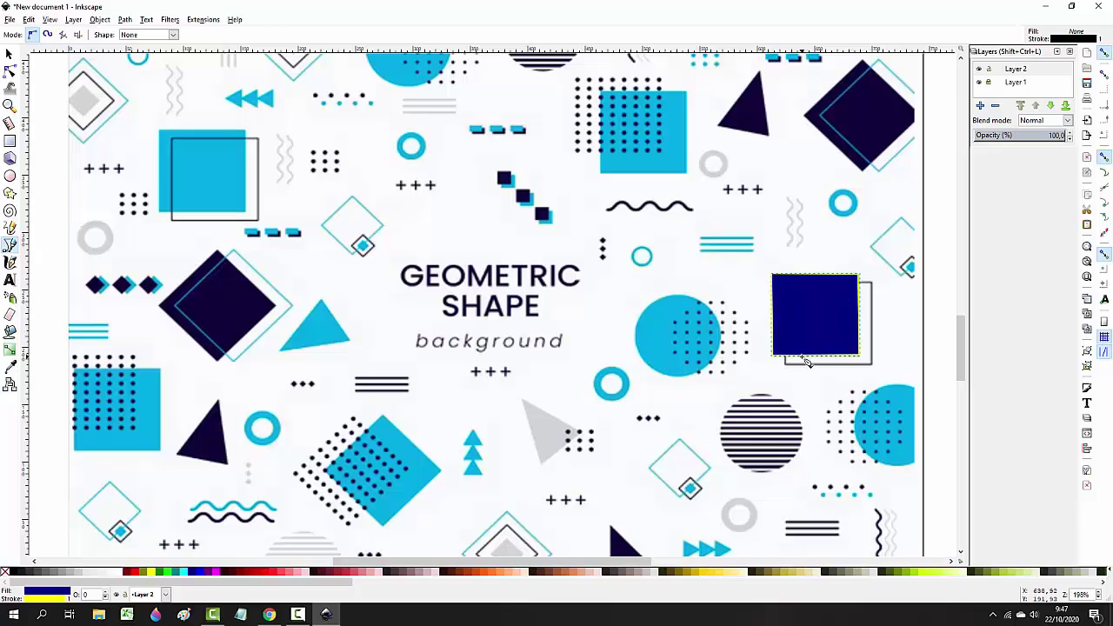
right_click(150, 574)
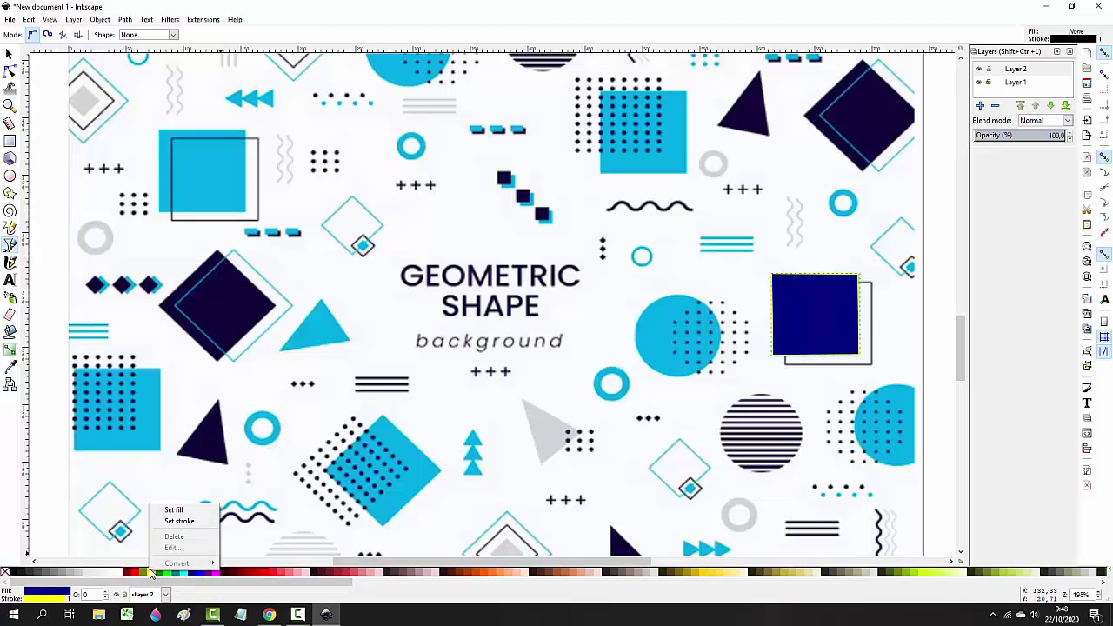
left_click(217, 522)
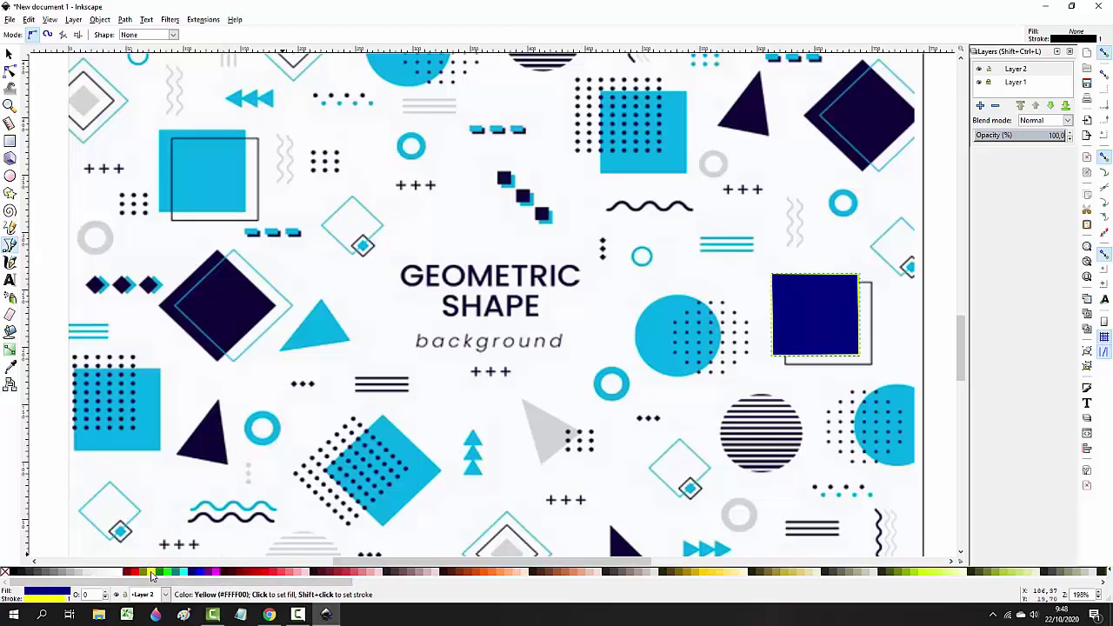
left_click(151, 572)
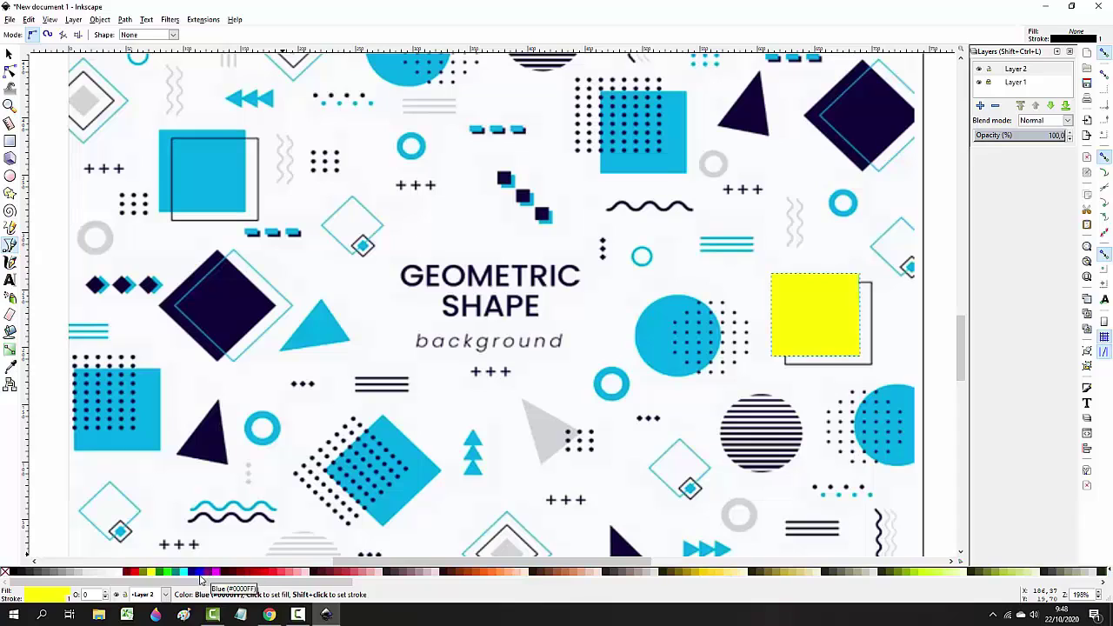
Give the square a dark red outline while keeping its yellow fill.
right_click(127, 573)
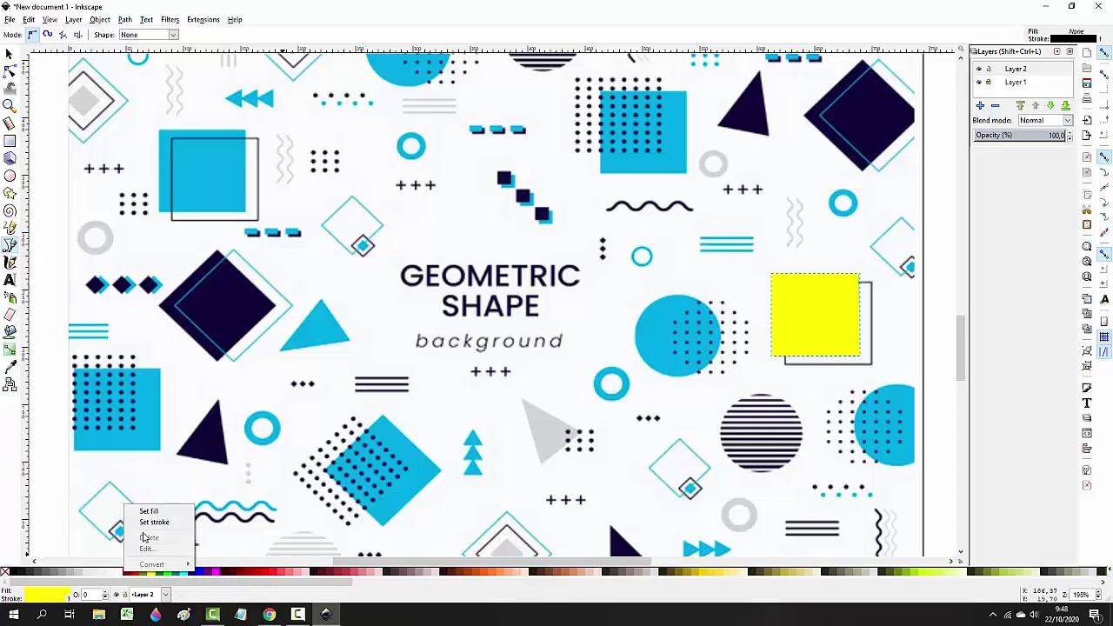
left_click(149, 515)
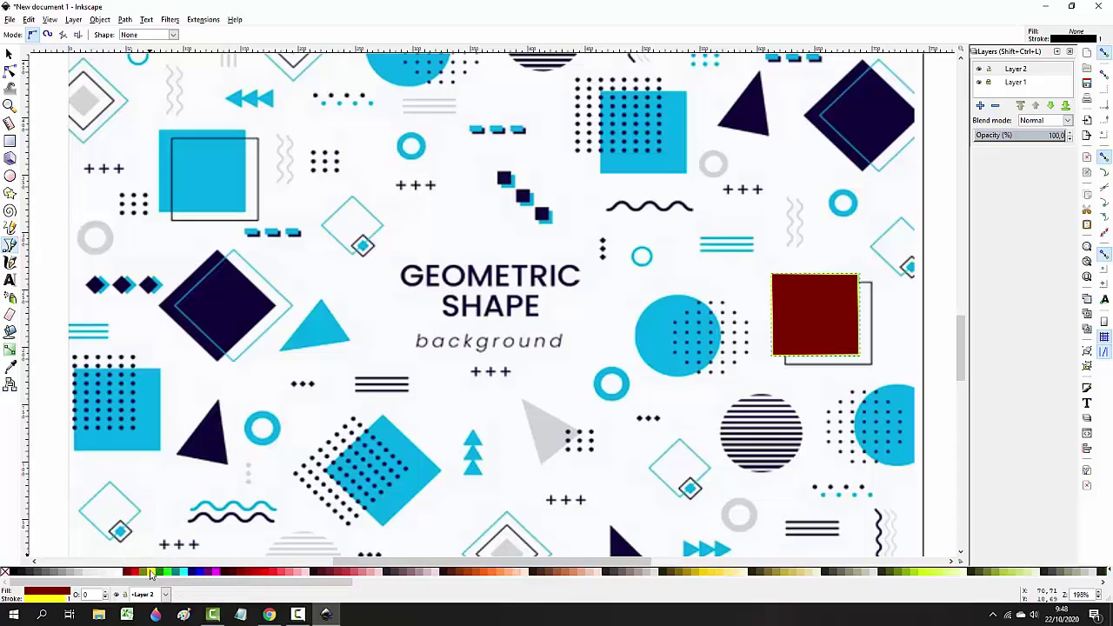
right_click(127, 572)
left_click(152, 523)
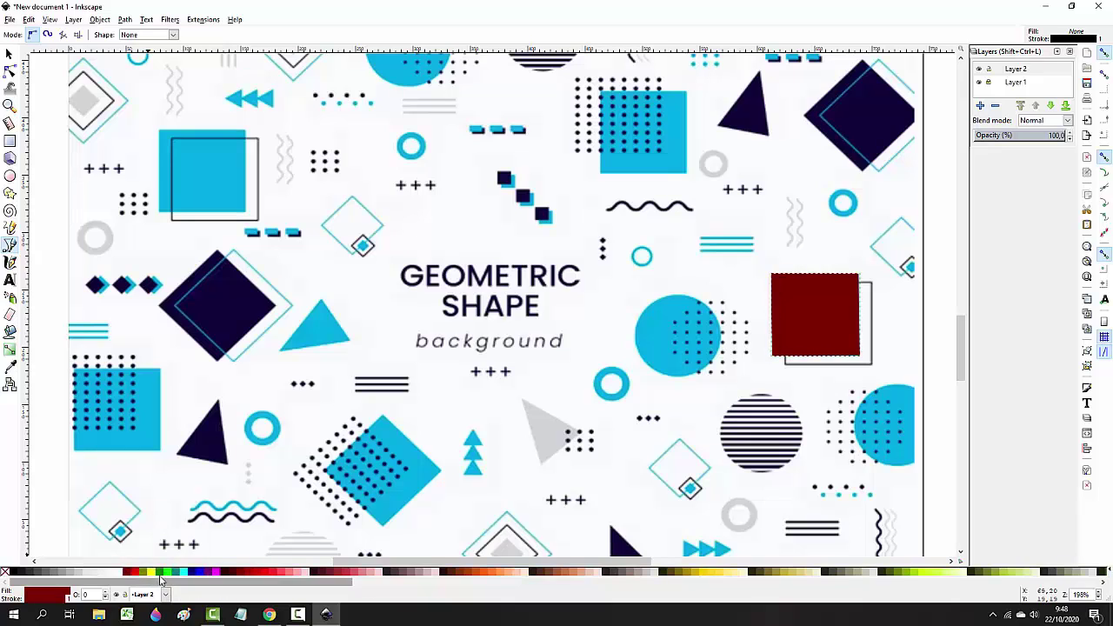
right_click(152, 572)
left_click(177, 513)
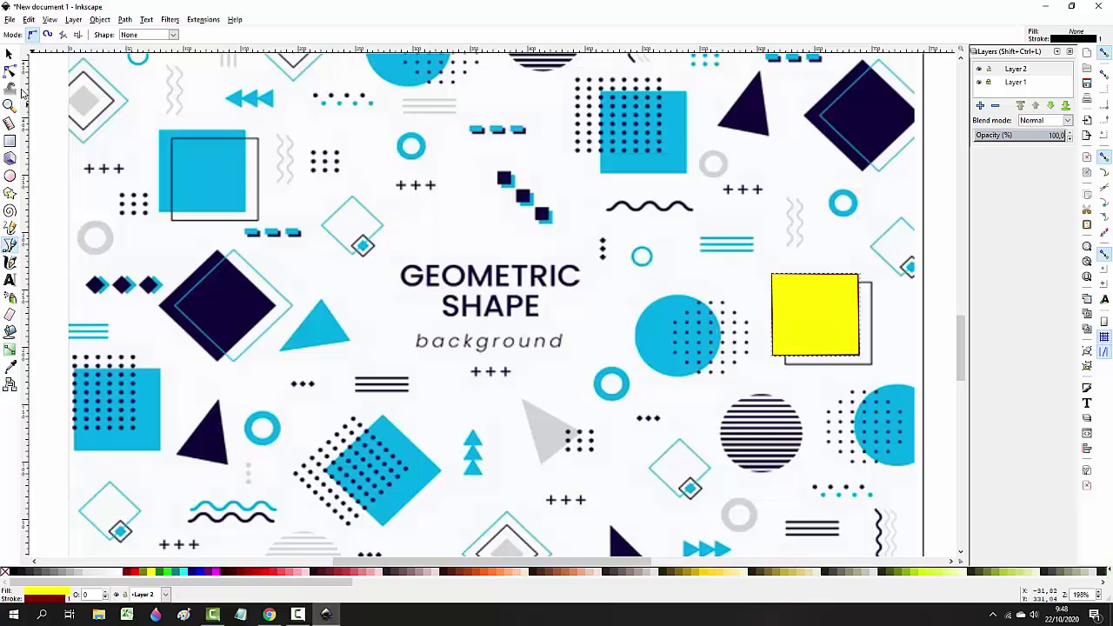
Nudge the yellow square into alignment over the cyan square and clear the selection.
left_click(9, 54)
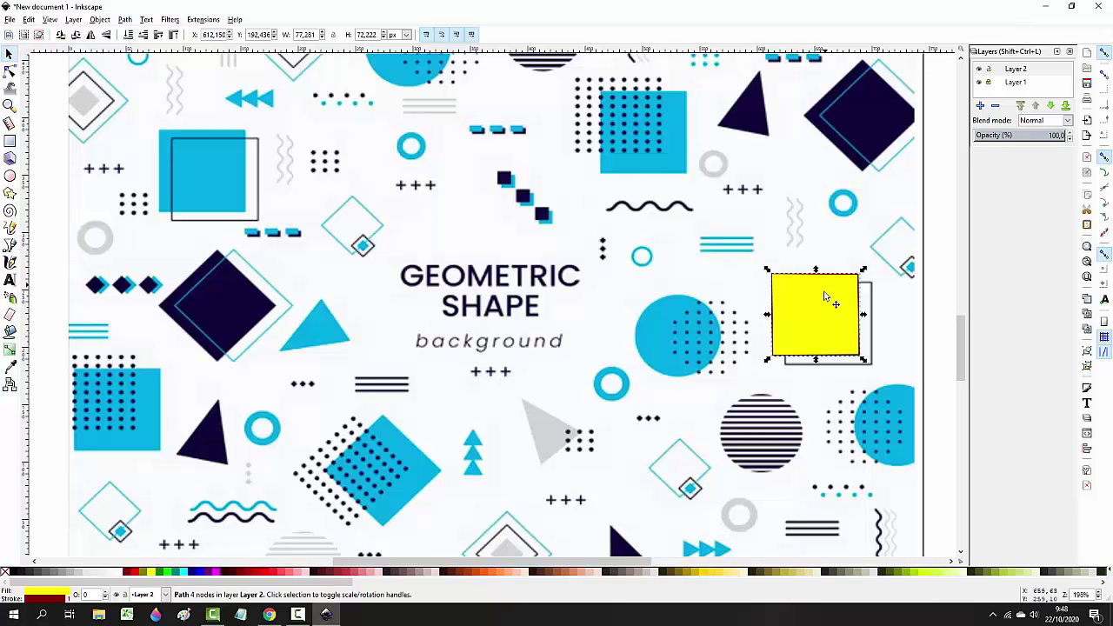
mouse_move(818, 323)
left_mouse_down()
mouse_move(833, 308)
mouse_move(817, 322)
left_mouse_up()
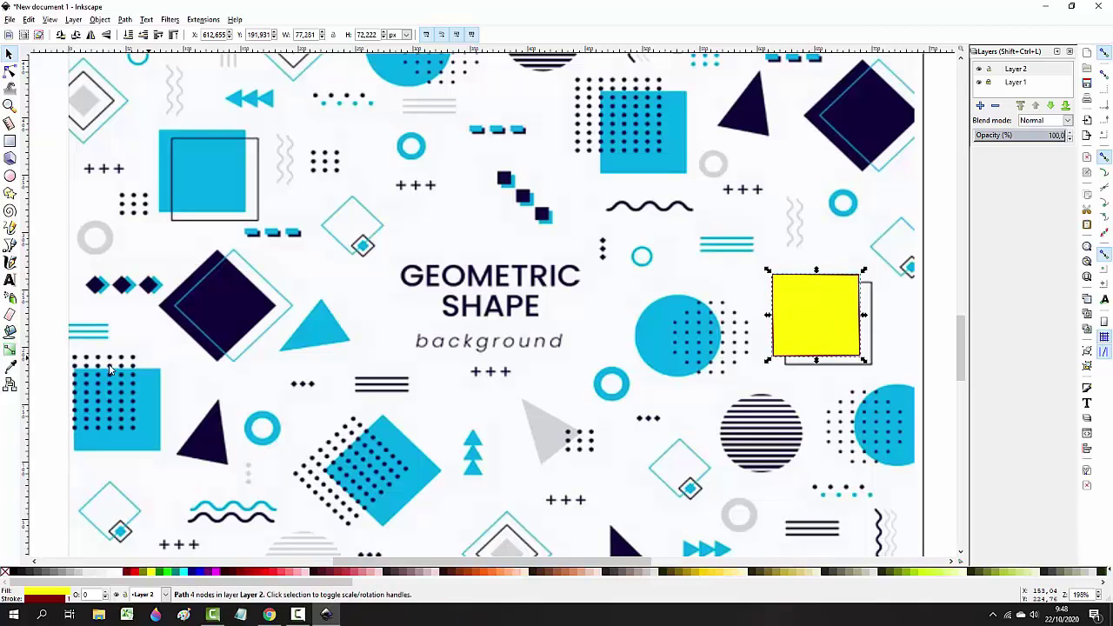
key("Escape")
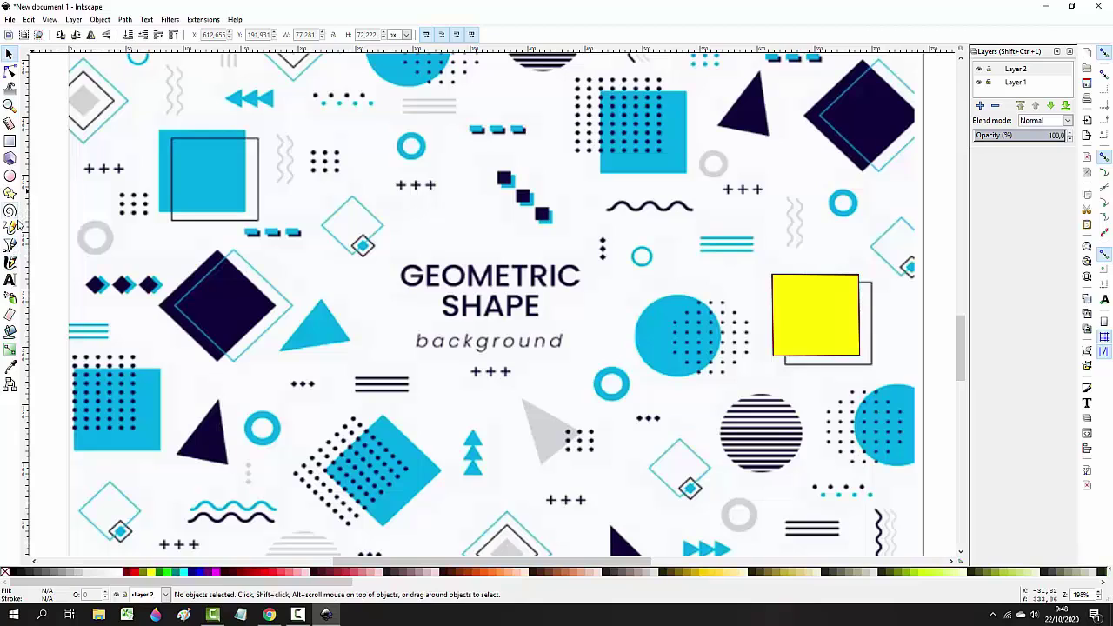
Trace the dark navy diamond left of the title as a closed four-corner Pen path.
left_click(12, 247)
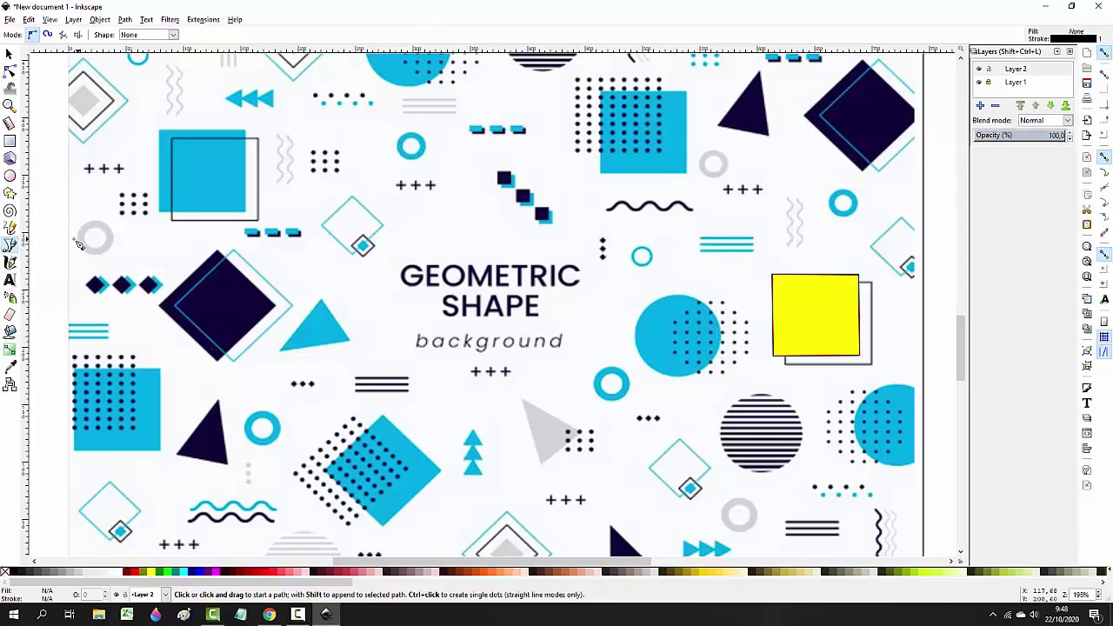
left_click(162, 310)
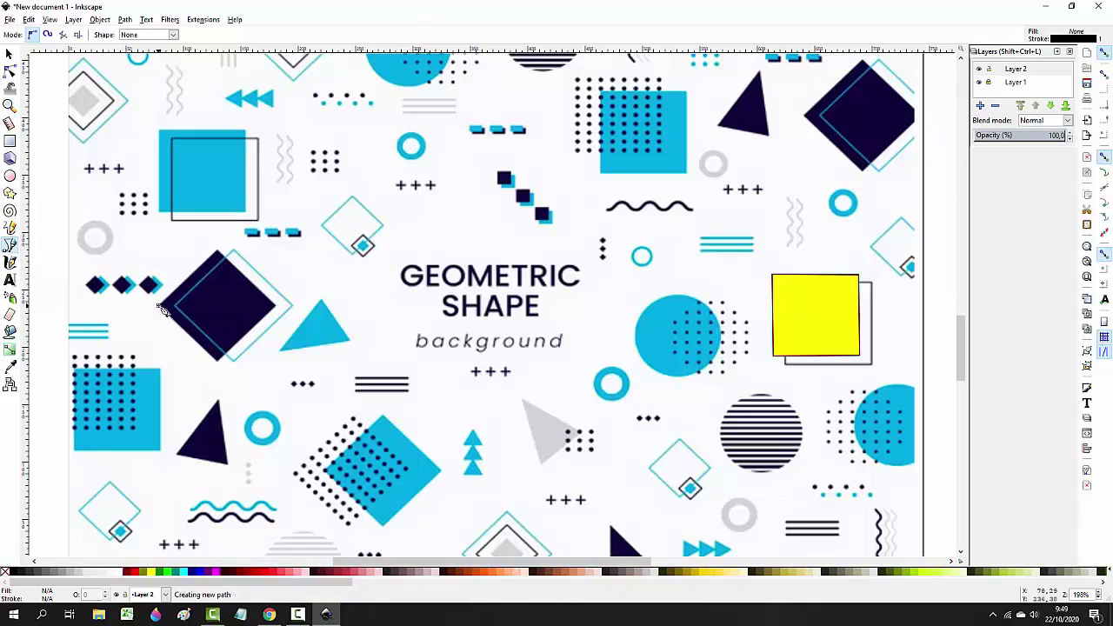
left_click(219, 251)
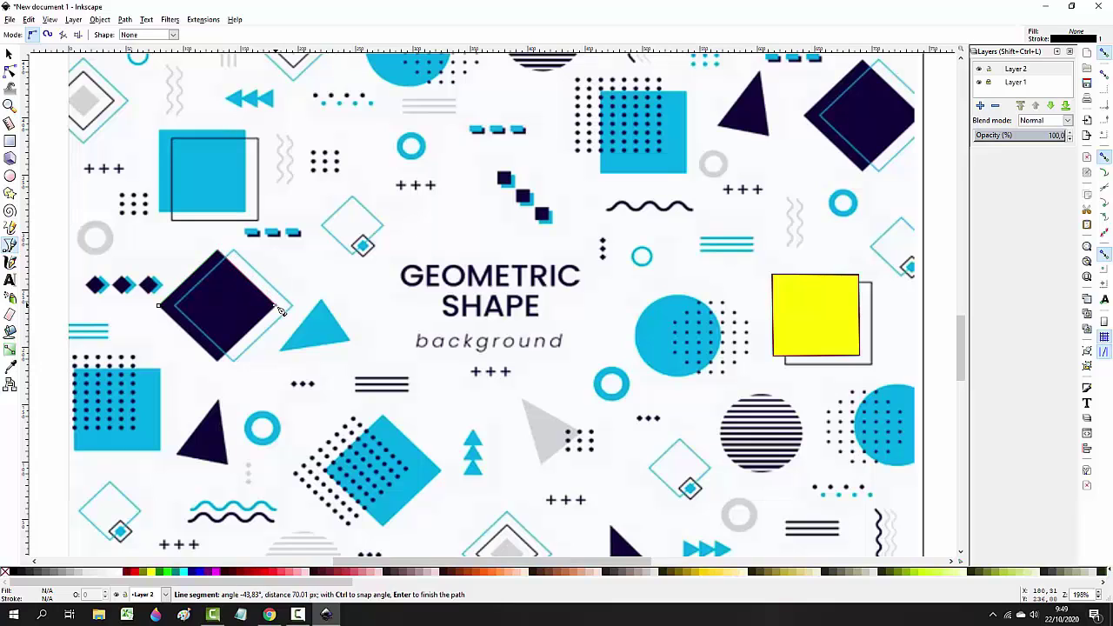
left_click(280, 311)
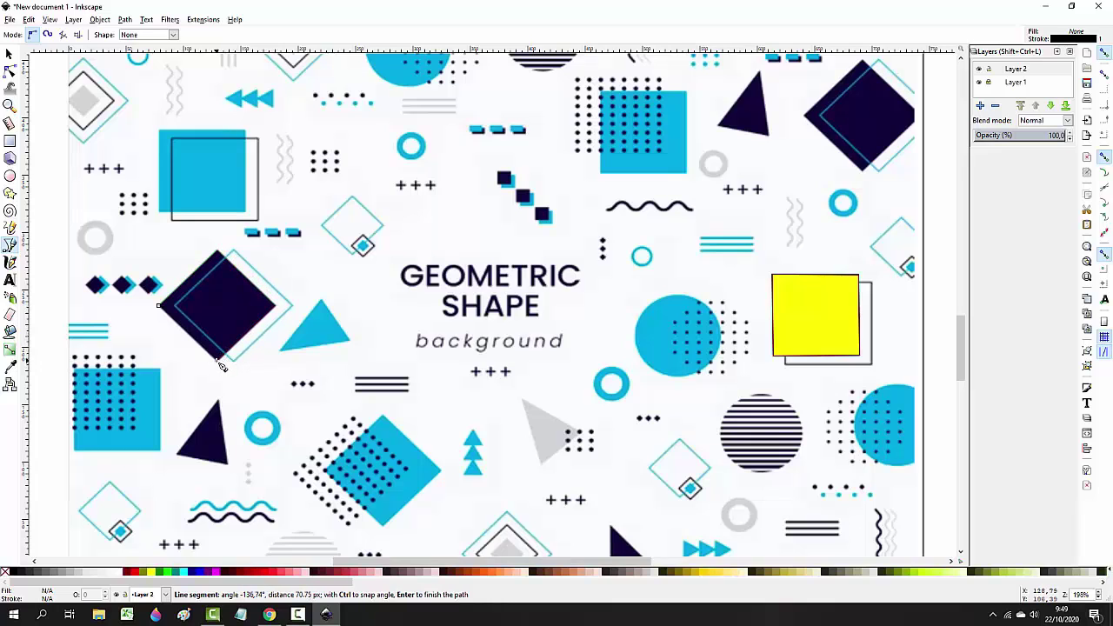
left_click(219, 360)
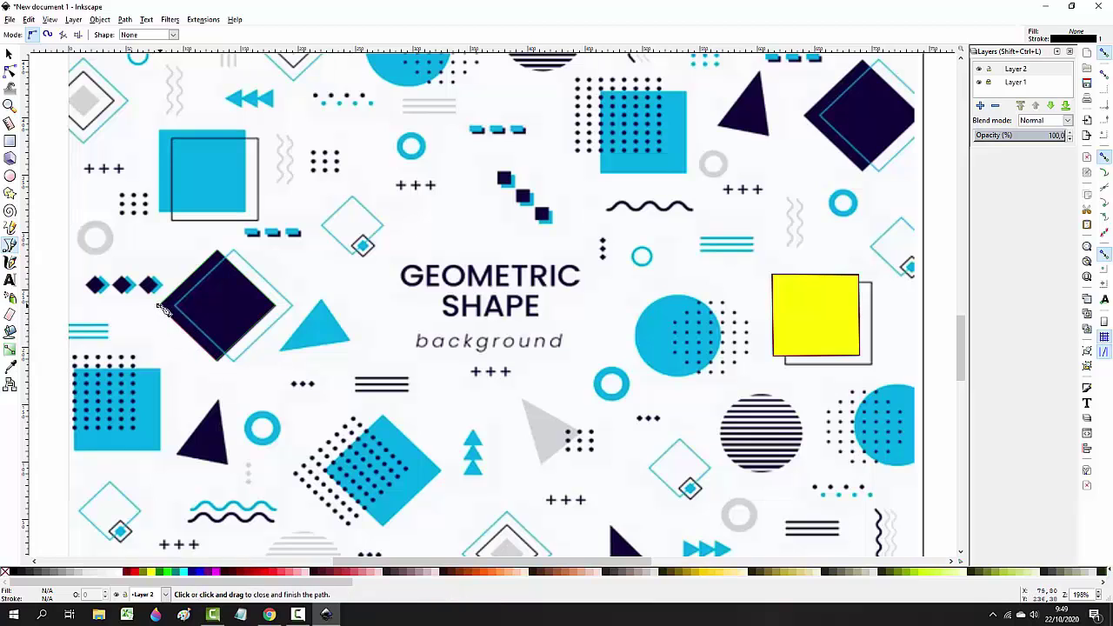
left_click(161, 309)
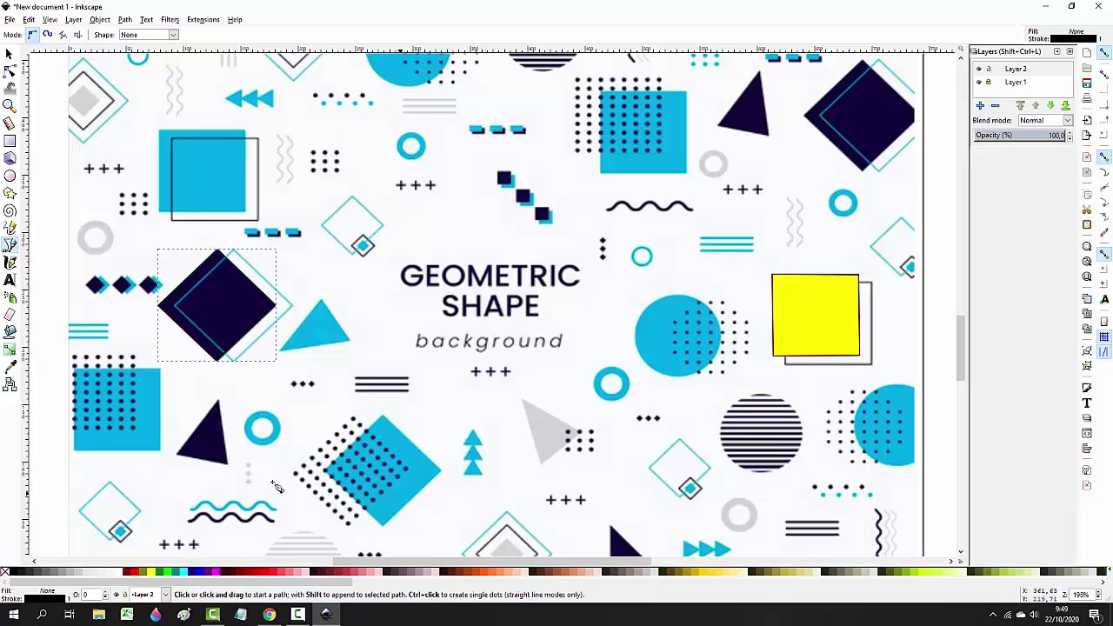
Fill the traced diamond aqua with a dark red stroke and nudge it over the original.
left_click(183, 574)
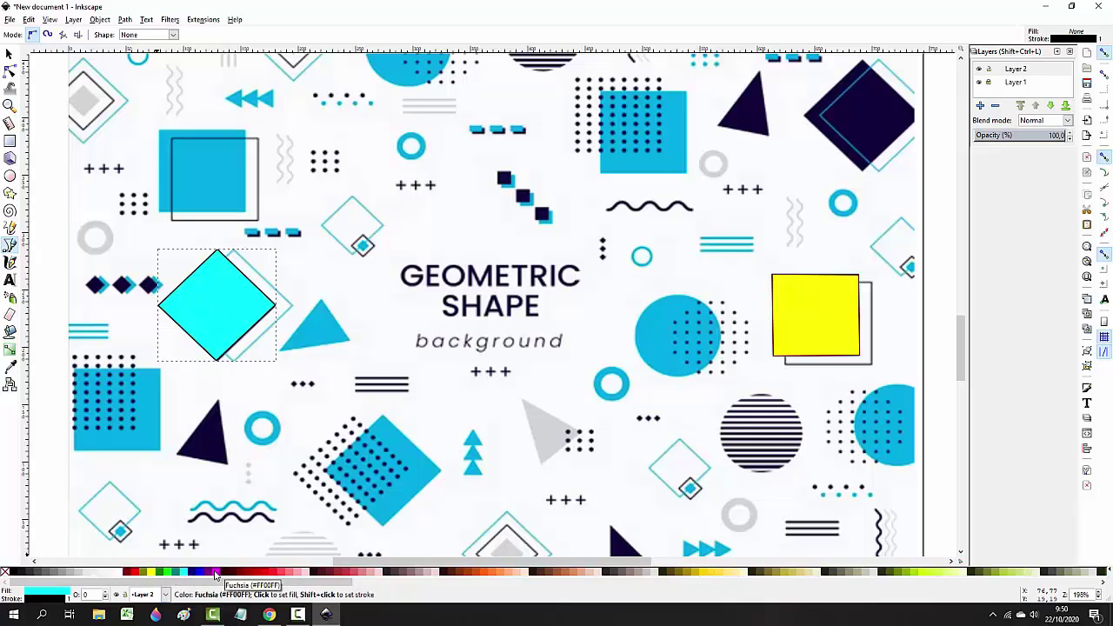
right_click(126, 573)
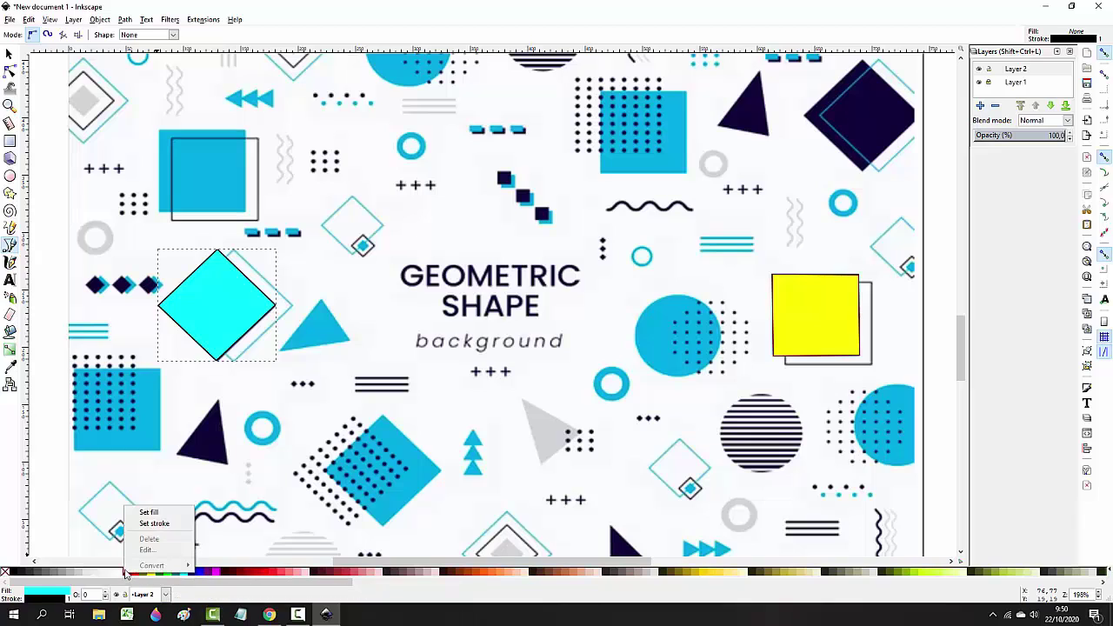
left_click(149, 529)
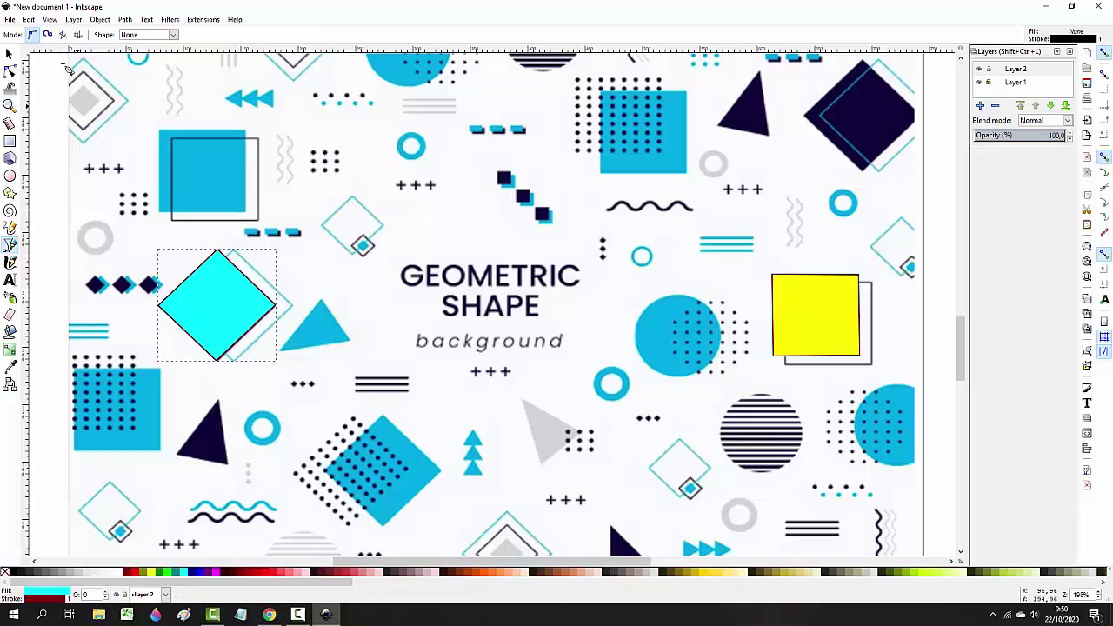
left_click(9, 54)
mouse_move(216, 303)
left_mouse_down()
mouse_move(222, 313)
mouse_move(213, 301)
left_mouse_up()
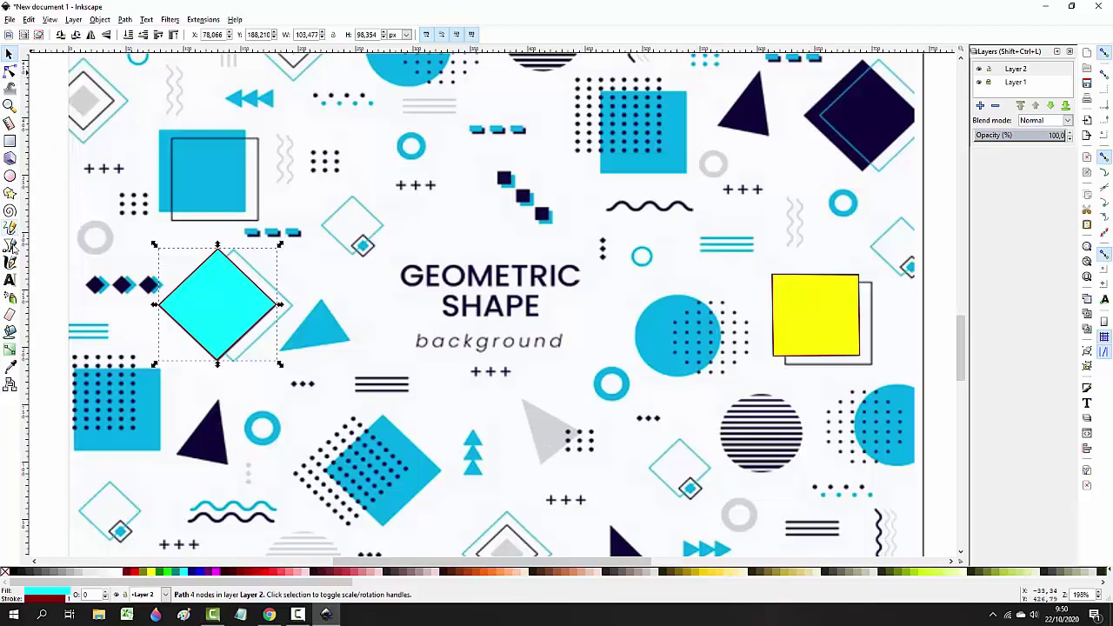
left_click(9, 245)
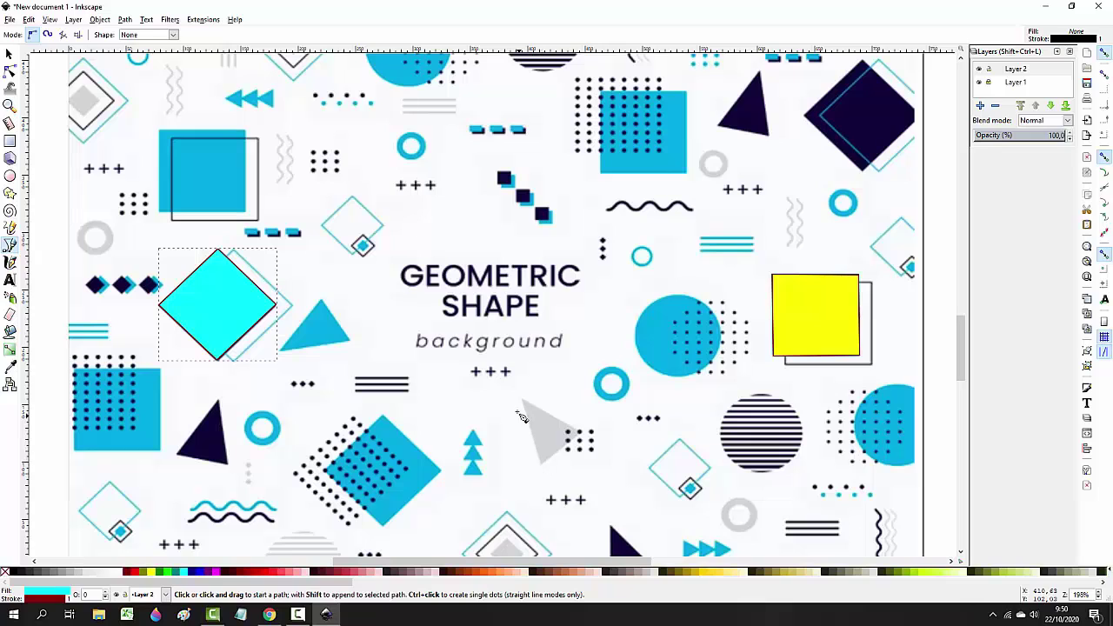
Trace the grey triangle below the title as a closed three-corner path.
left_click(523, 401)
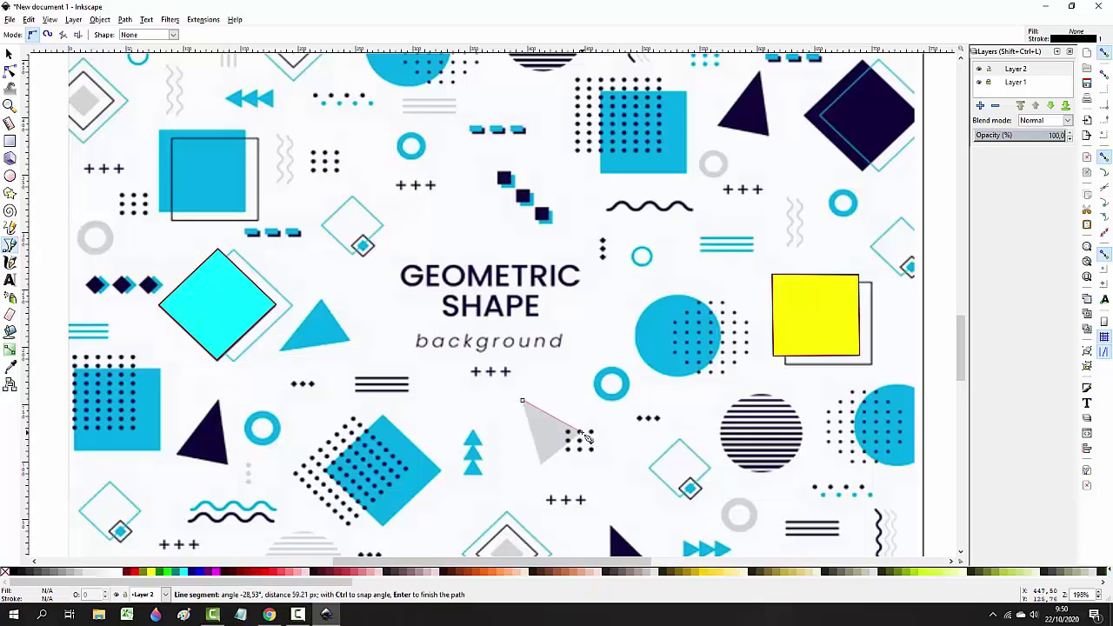
left_click(586, 434)
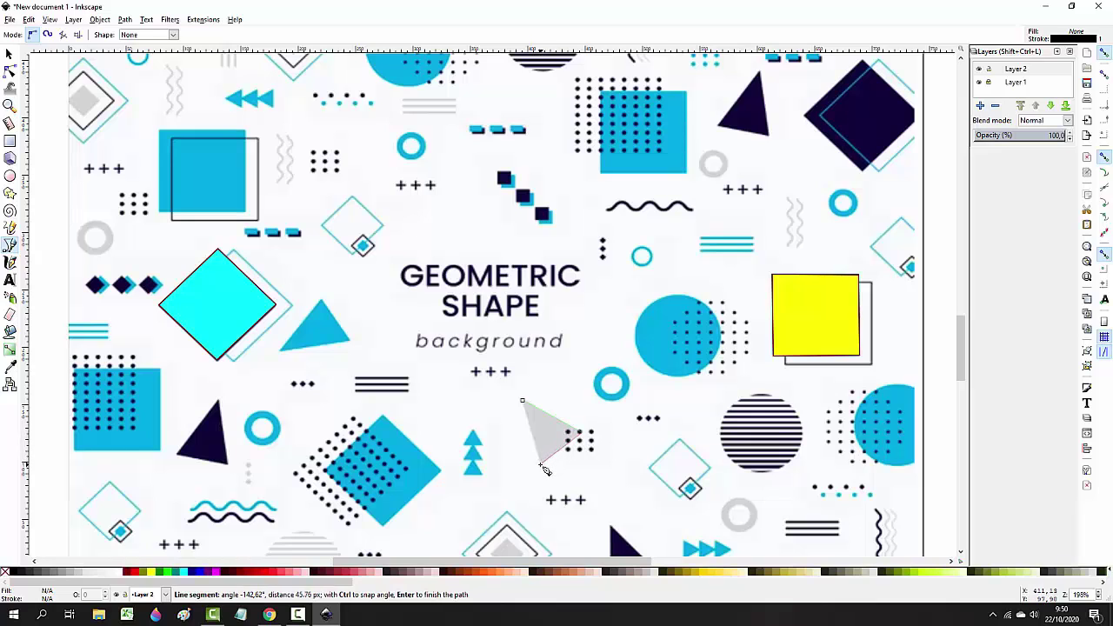
left_click(542, 464)
left_click(523, 402)
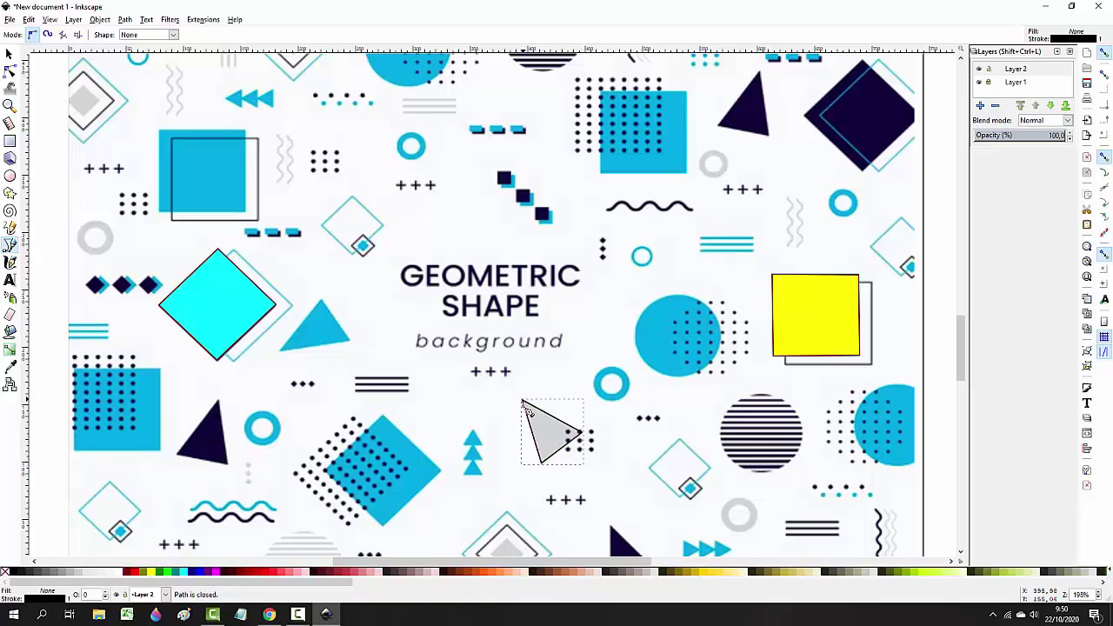
Fill the traced triangle olive with a dark red outline.
left_click(140, 574)
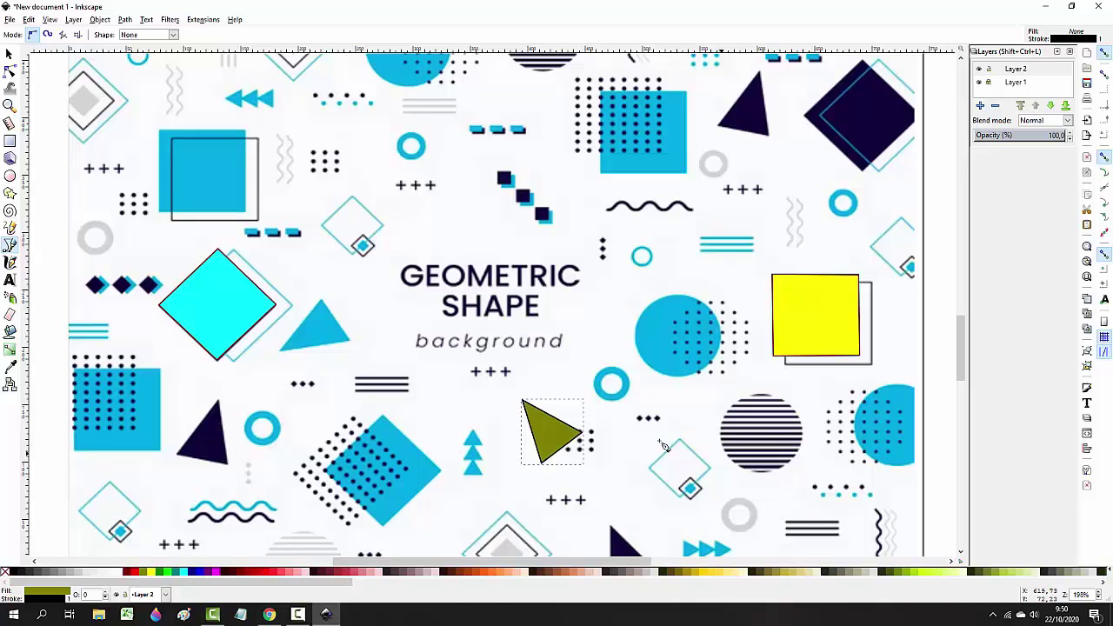
right_click(132, 573)
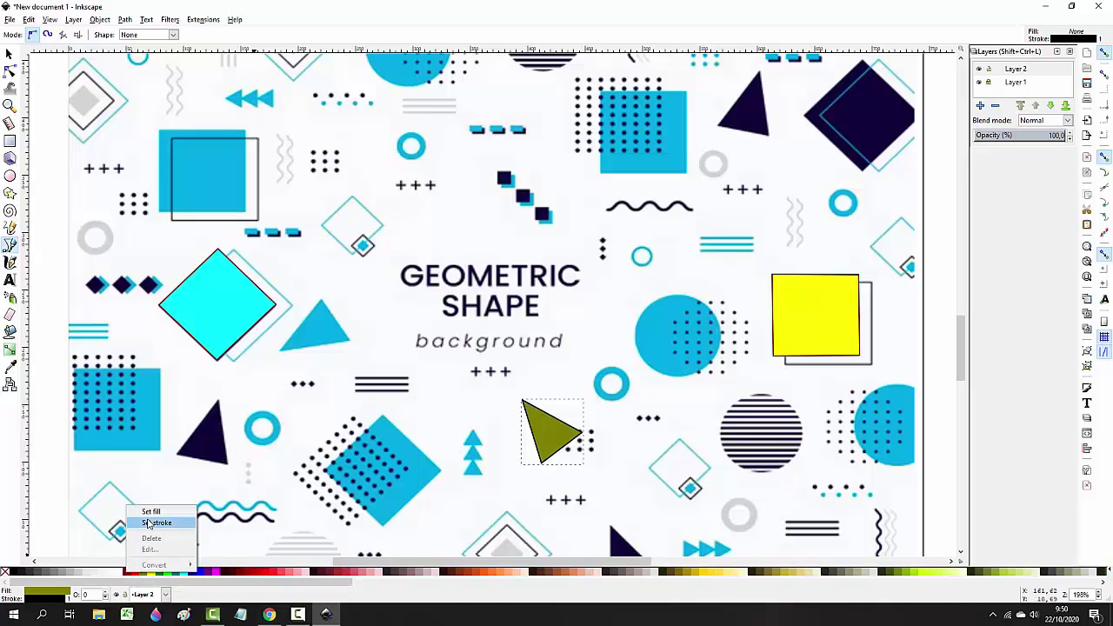
left_click(151, 528)
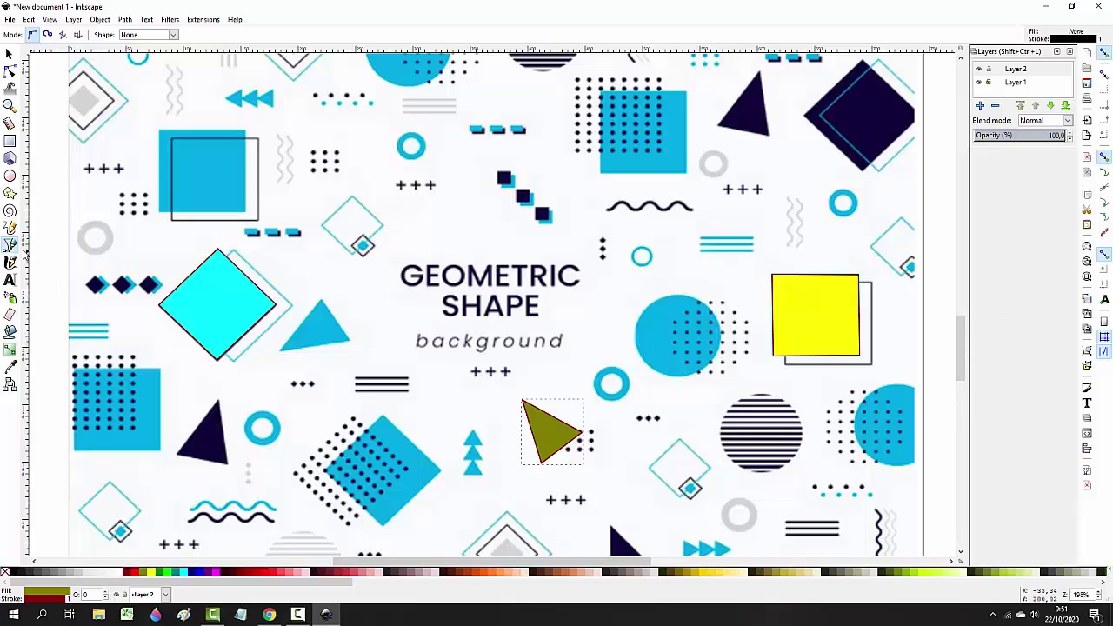
Trace the blue triangle beside the cyan diamond as a closed three-corner path.
left_click(280, 350)
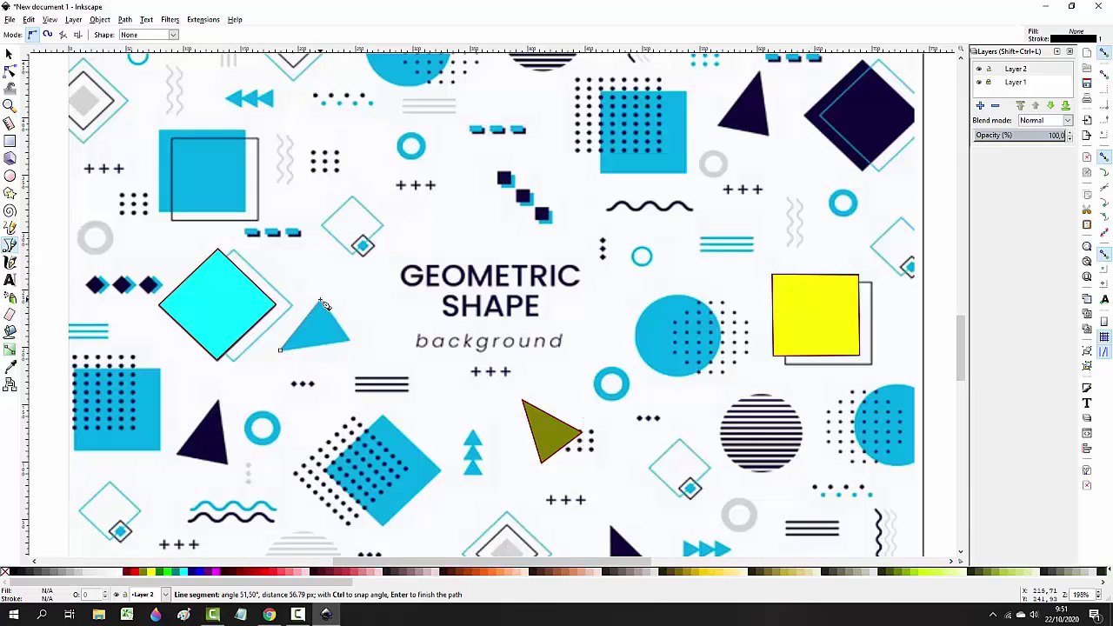
left_click(323, 304)
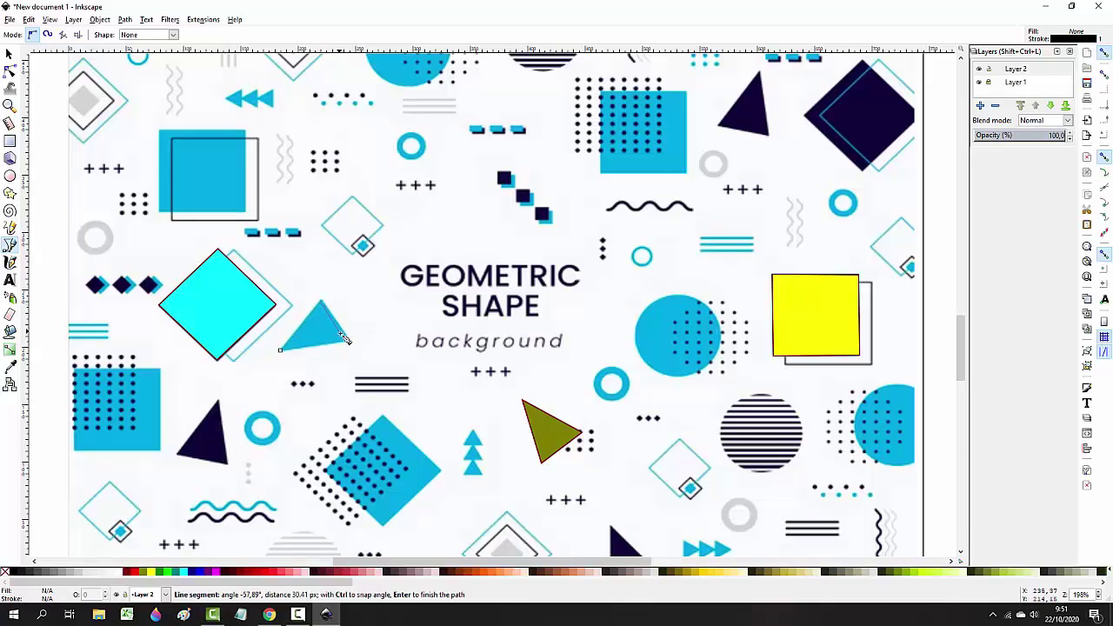
left_click(348, 342)
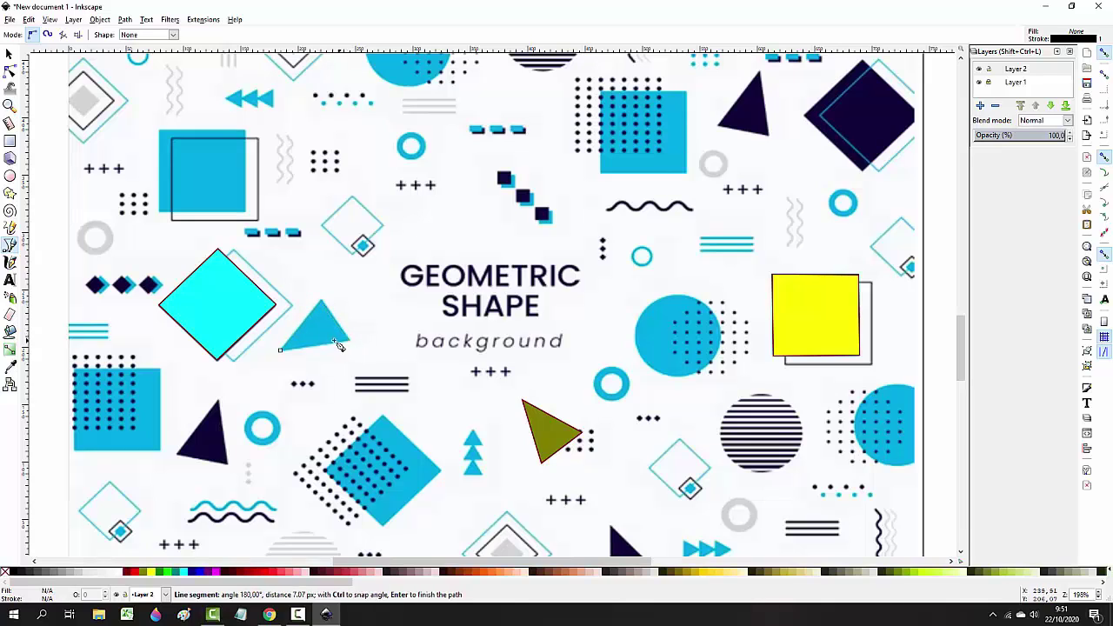
left_click(281, 350)
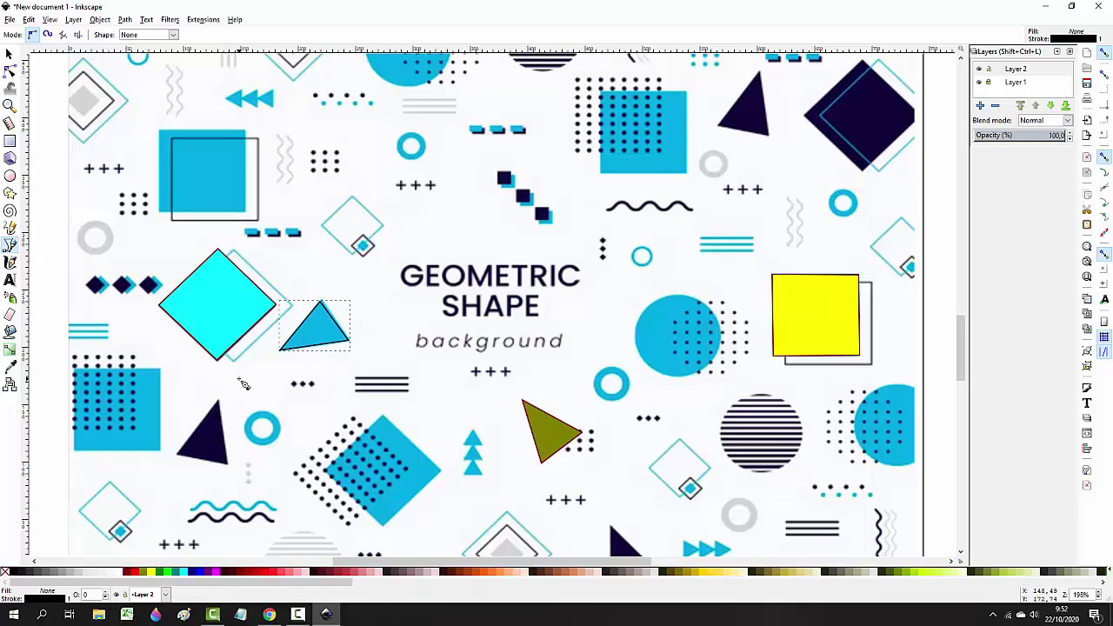
Fill the new triangle magenta with a red outline.
left_click(162, 572)
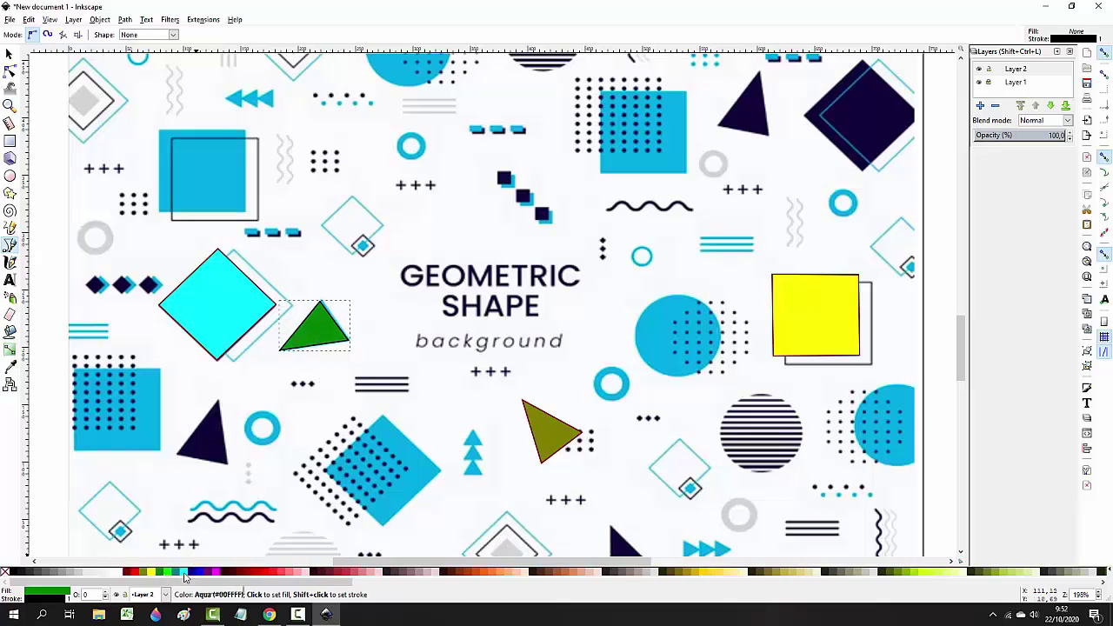
left_click(216, 572)
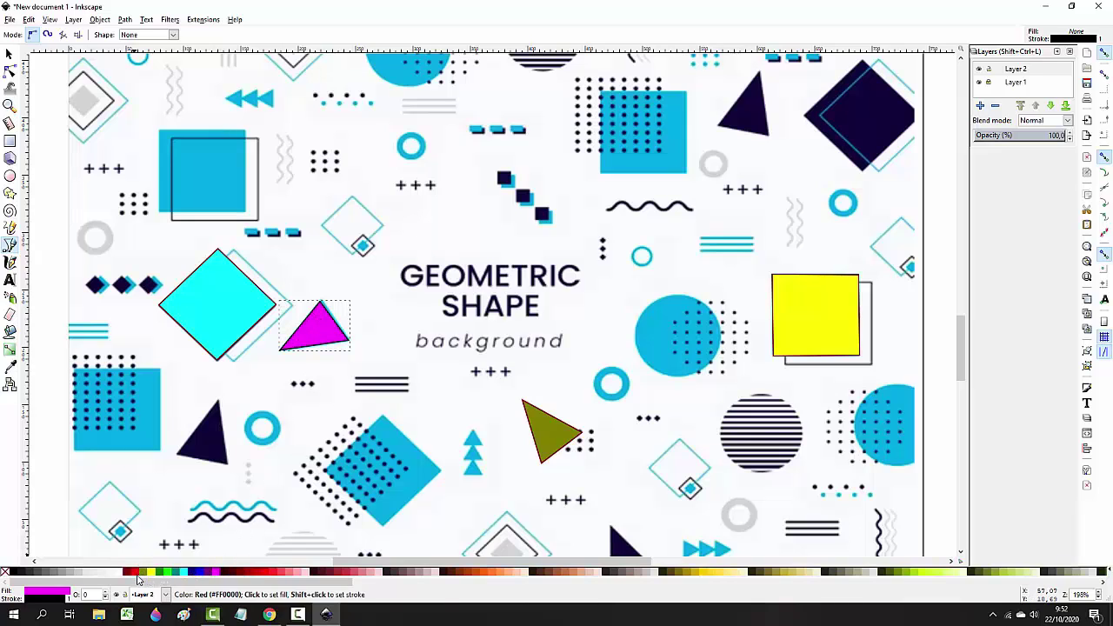
right_click(137, 576)
left_click(170, 527)
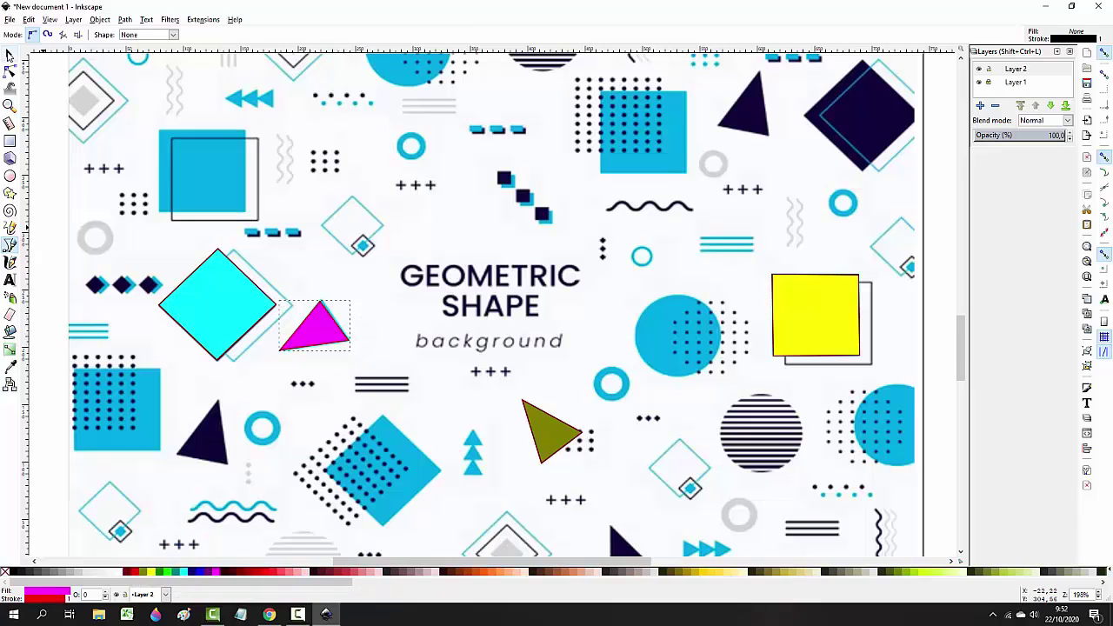
left_click(10, 55)
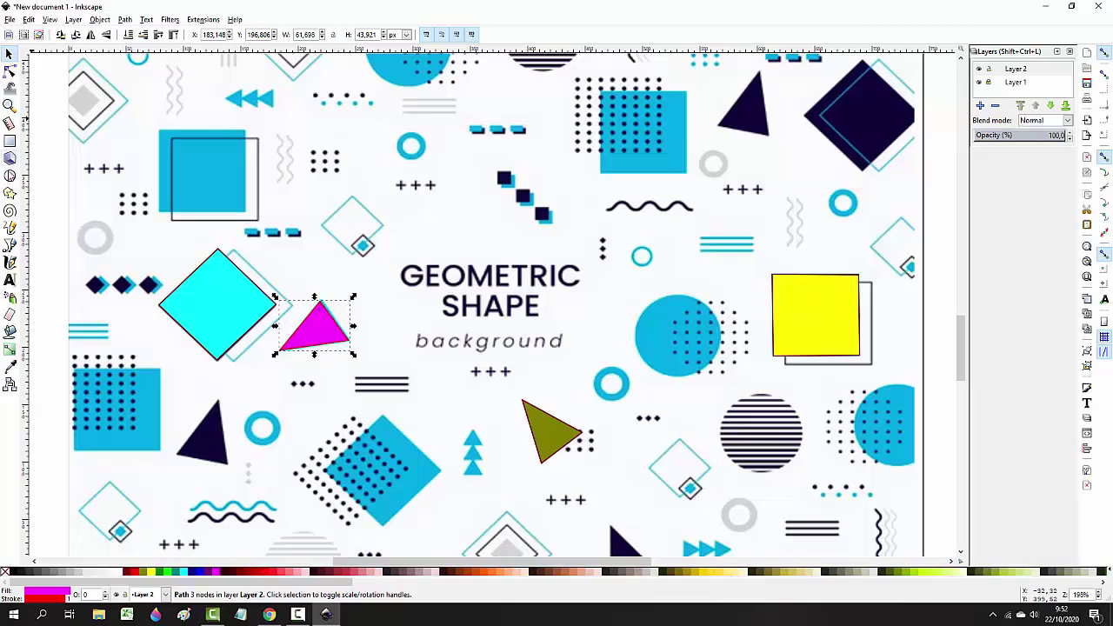
left_click(9, 71)
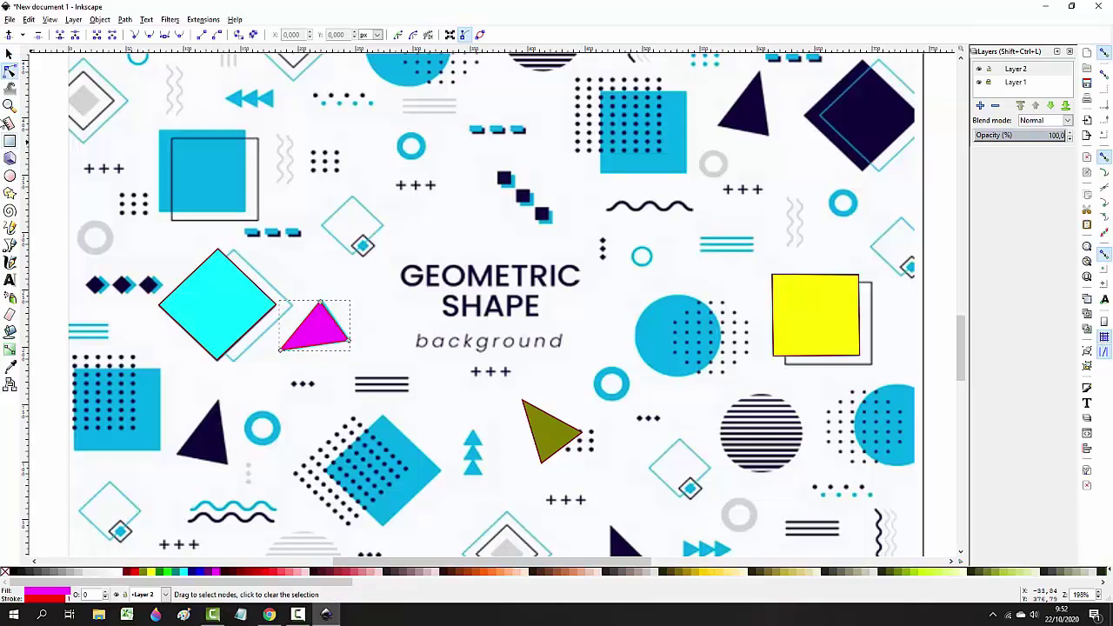
left_click(11, 246)
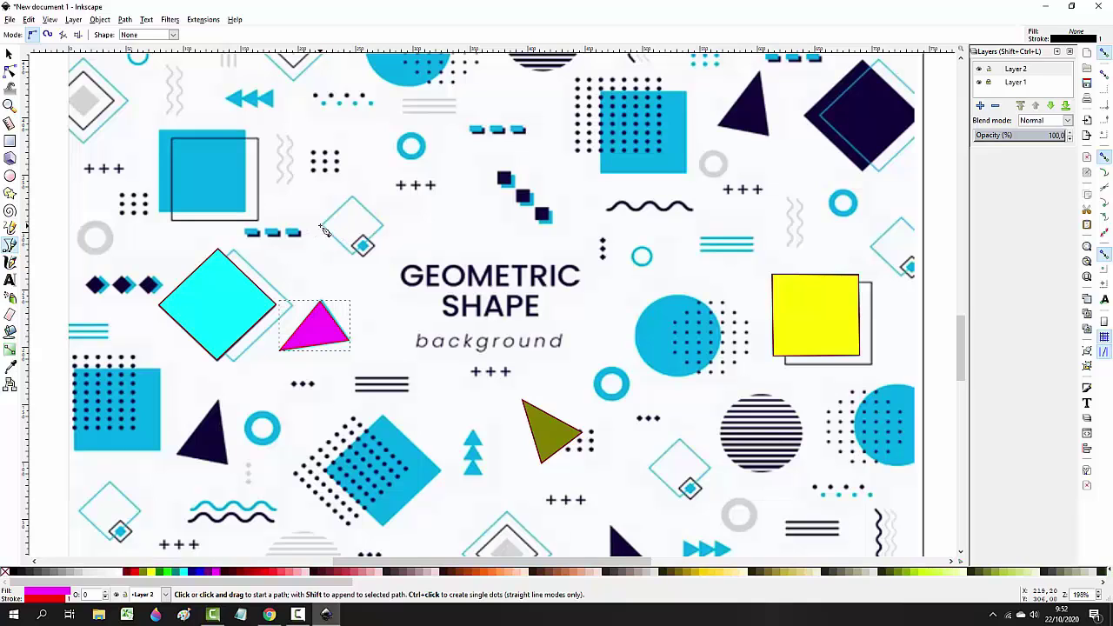
Trace the small diamond above-left of the title, filled red with a dark navy outline.
left_click(323, 226)
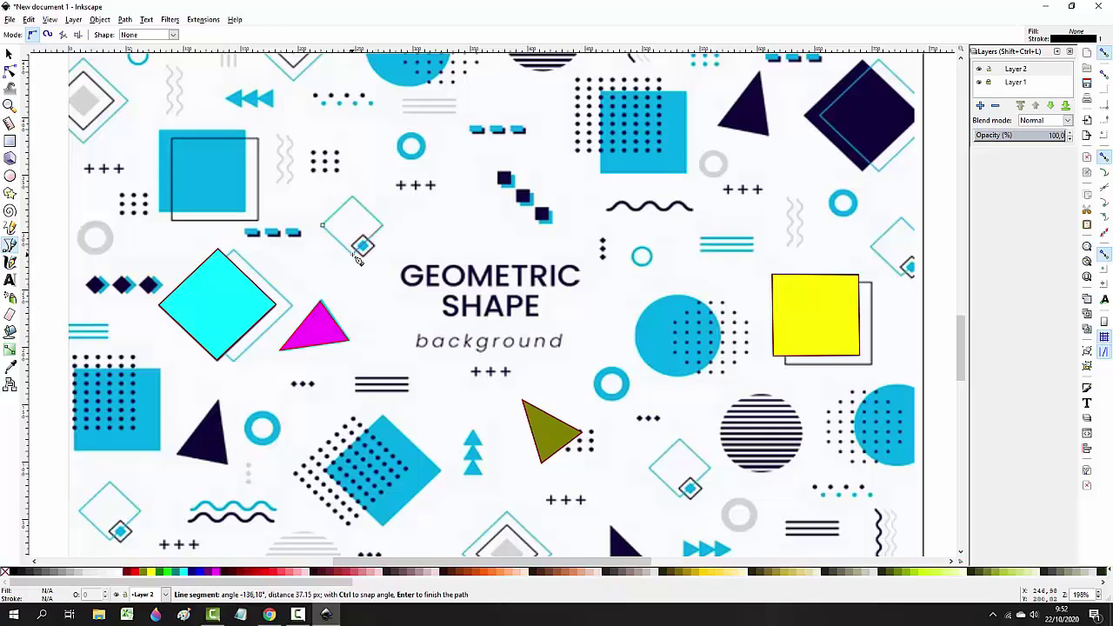
left_click(322, 225)
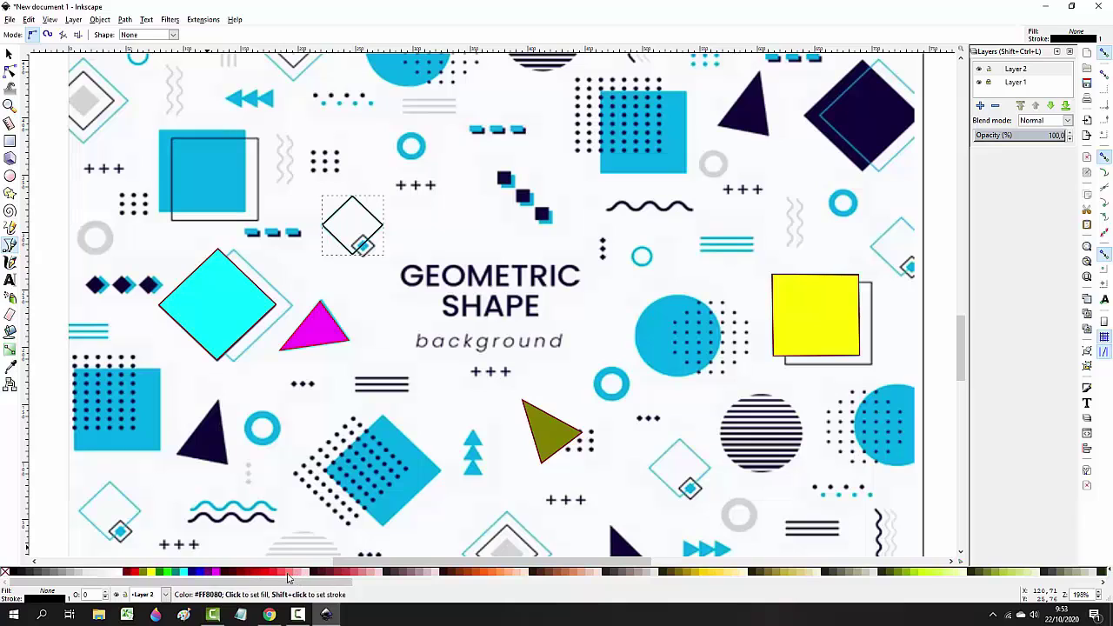
right_click(281, 572)
left_click(306, 513)
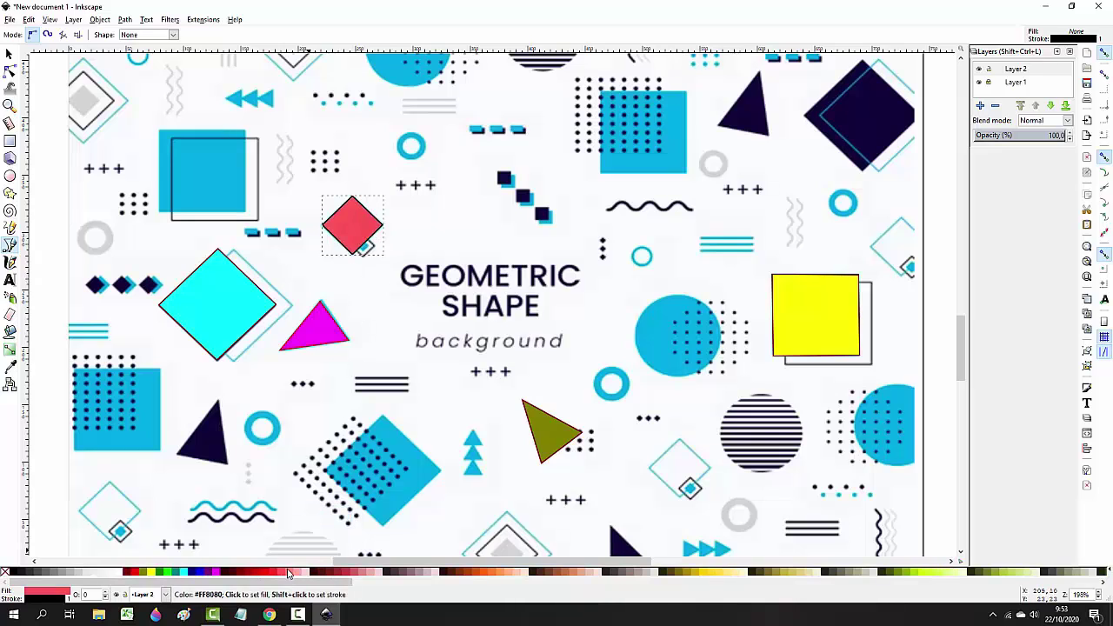
right_click(192, 573)
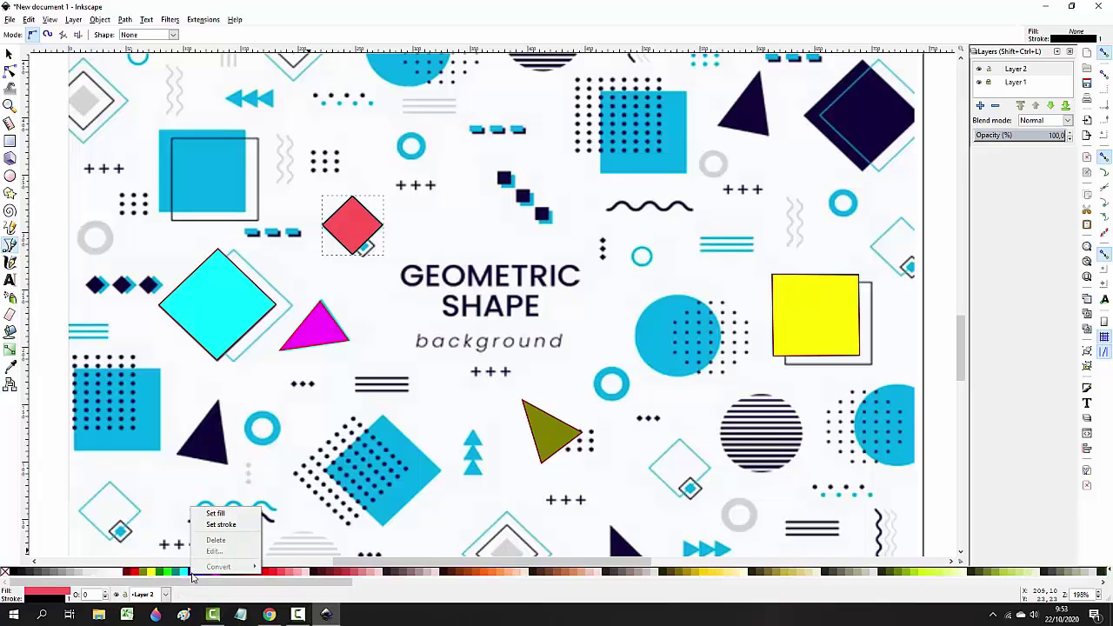
left_click(205, 525)
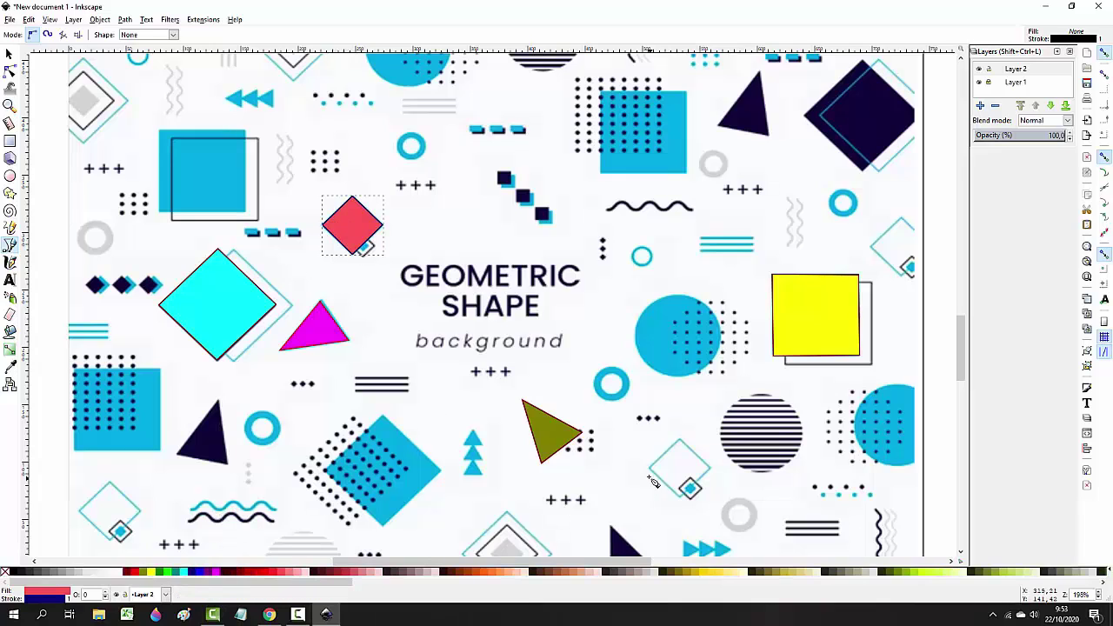
left_click(8, 54)
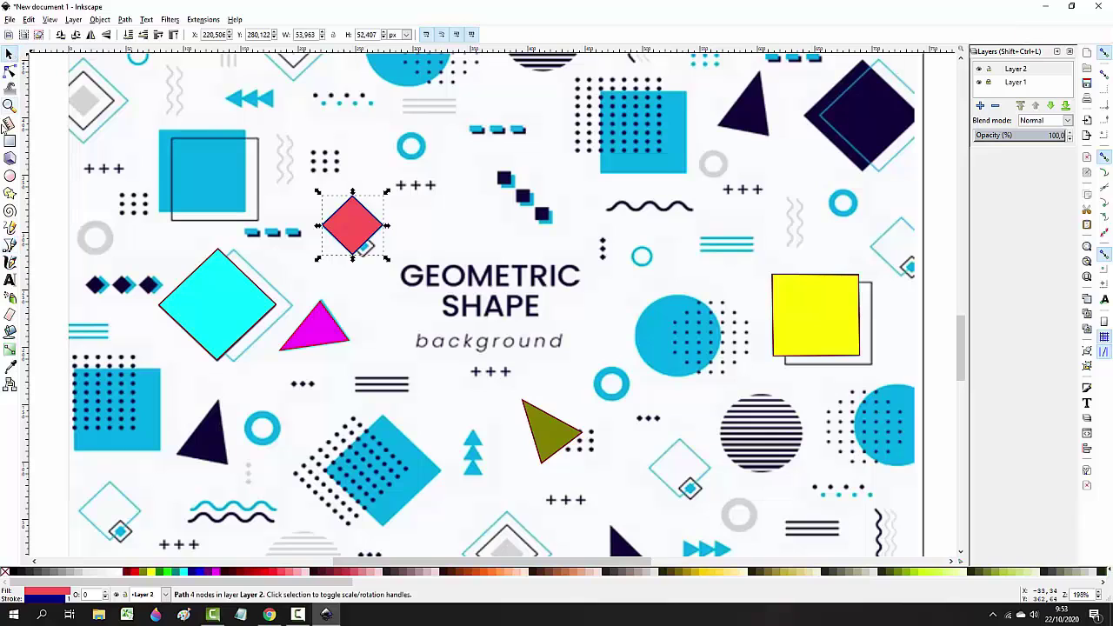
left_click(10, 227)
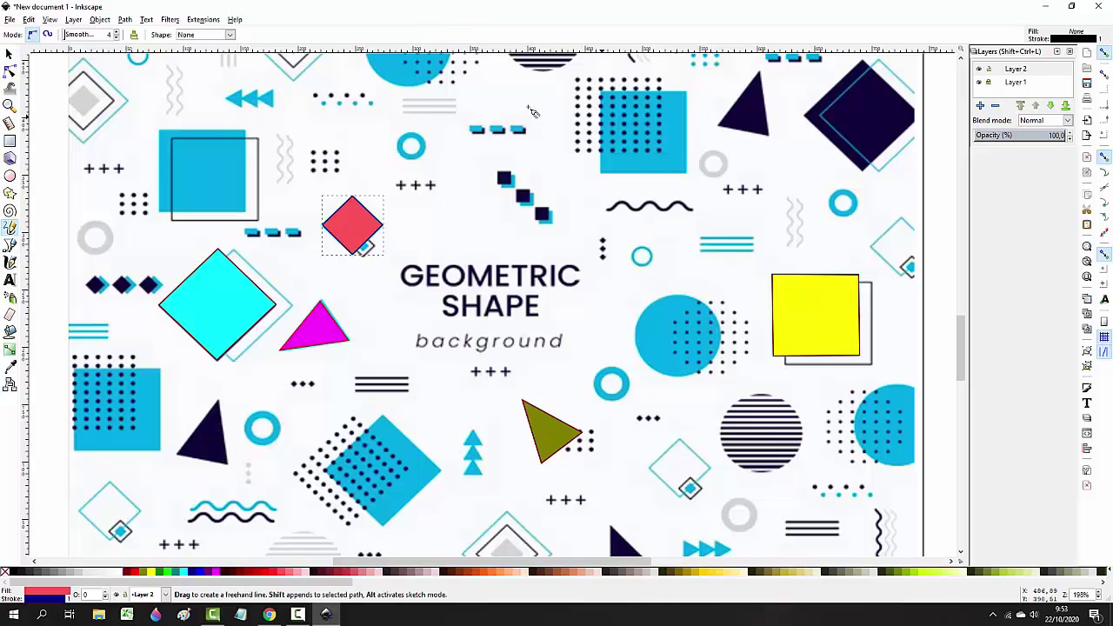
Attempt a freehand Pencil trace around the dotted blue square near the top.
left_click(607, 98)
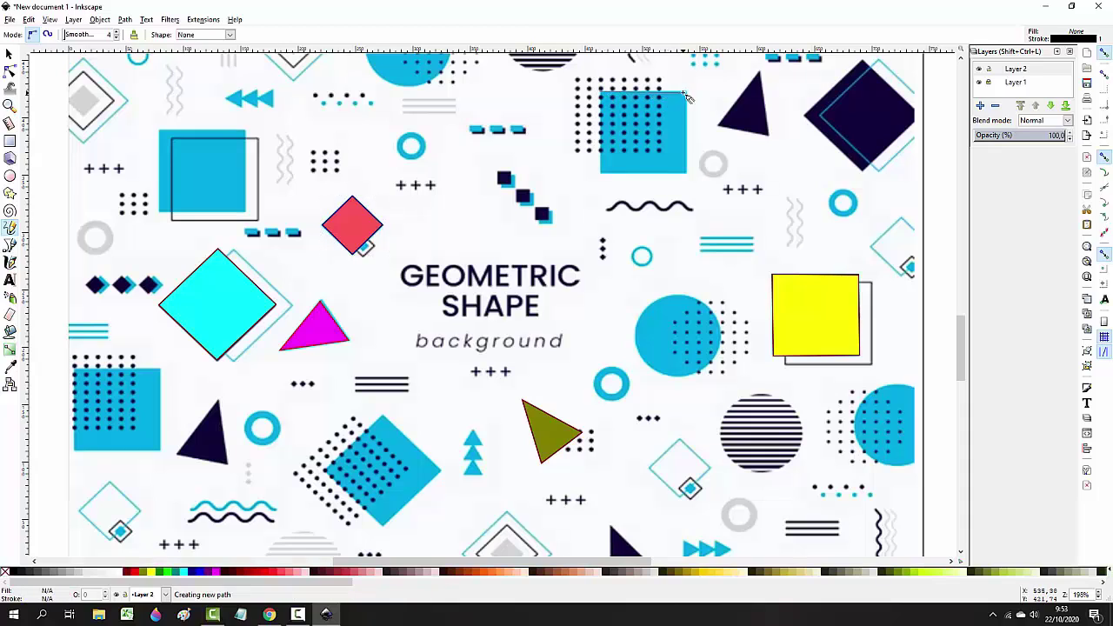
left_click(687, 98)
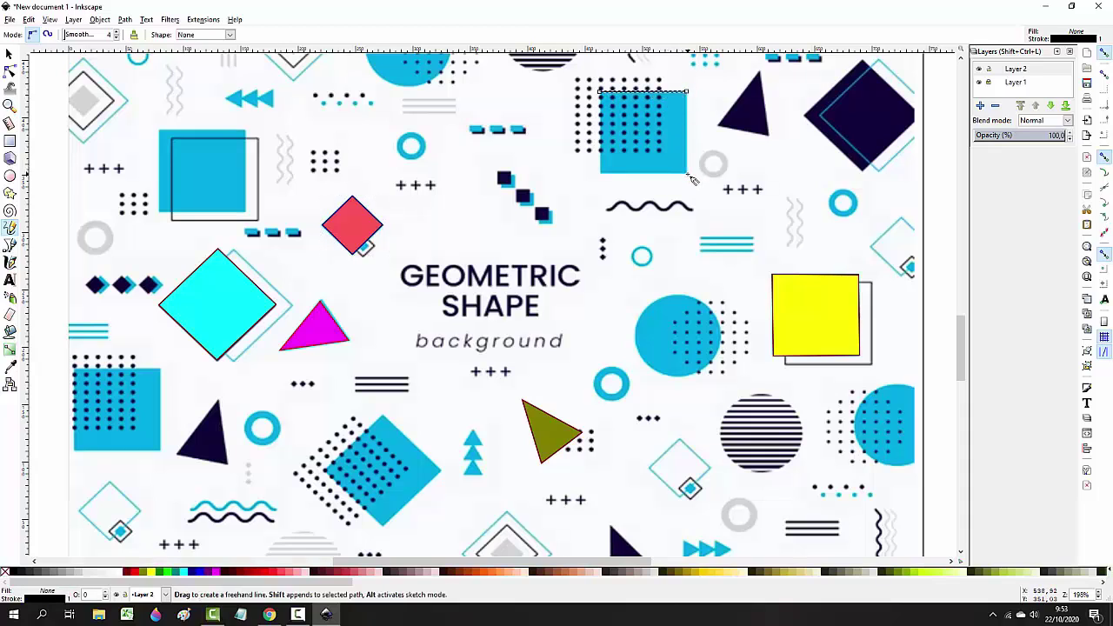
left_click(693, 179)
left_click(602, 178)
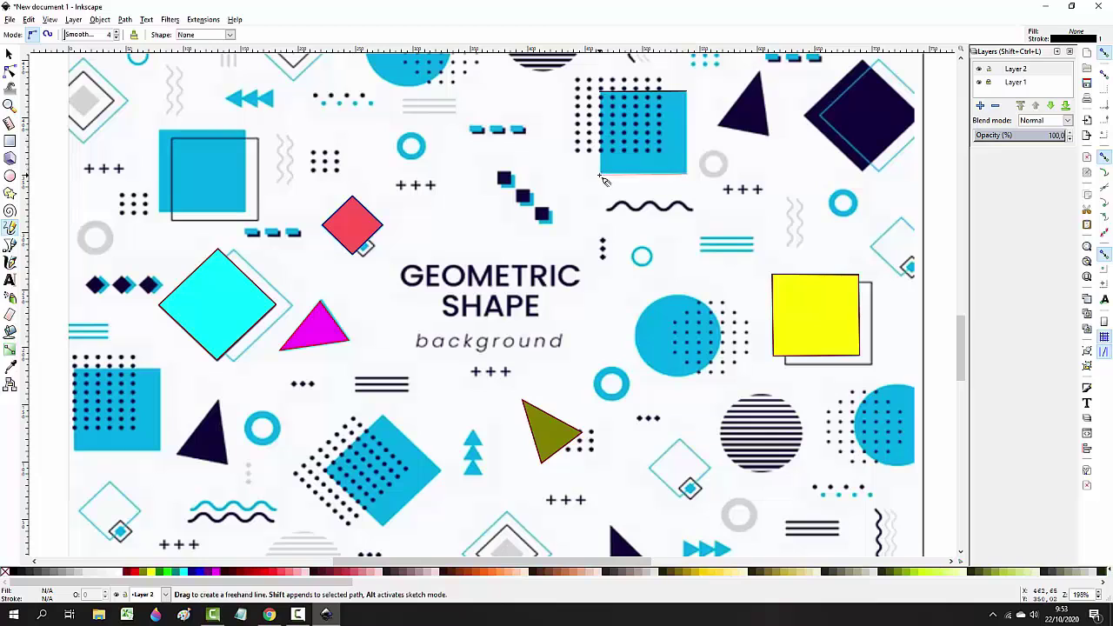
left_click(602, 92)
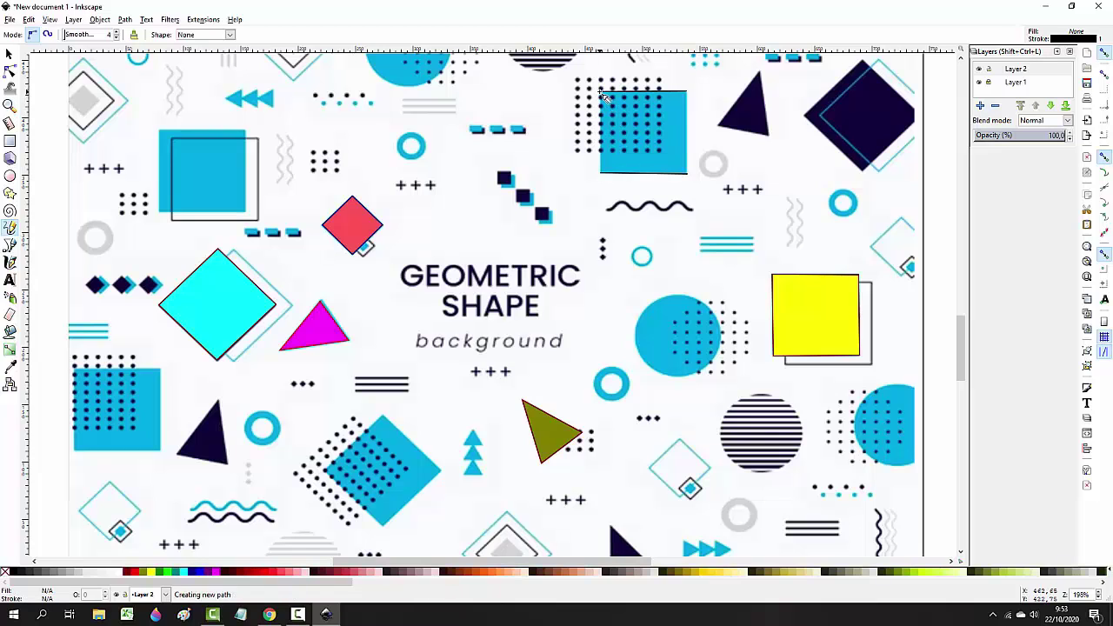
right_click(638, 88)
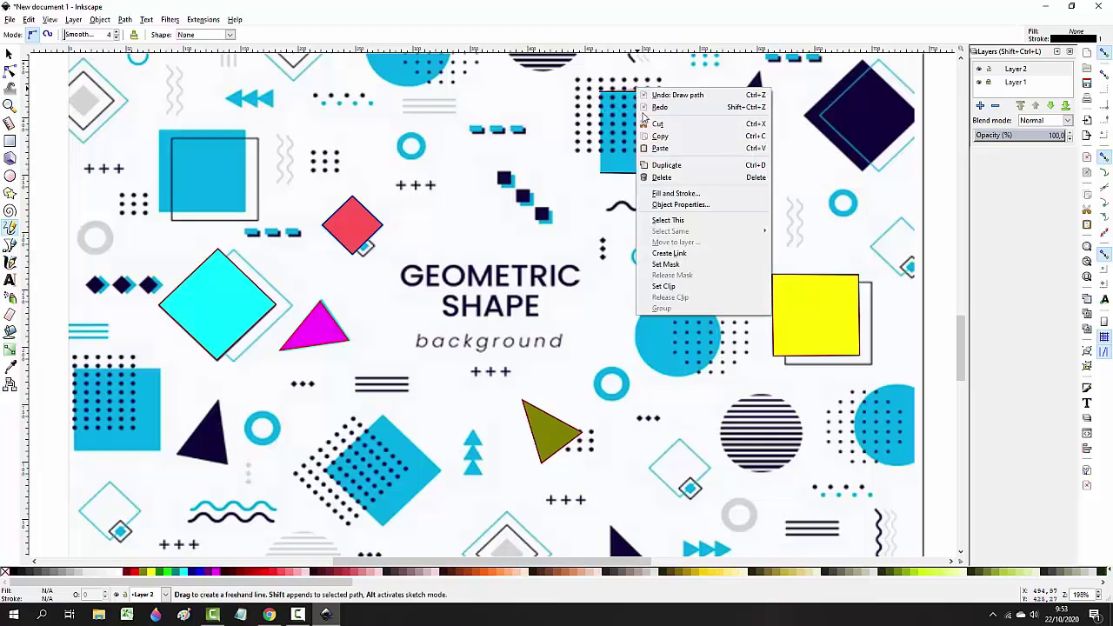
left_click(607, 170)
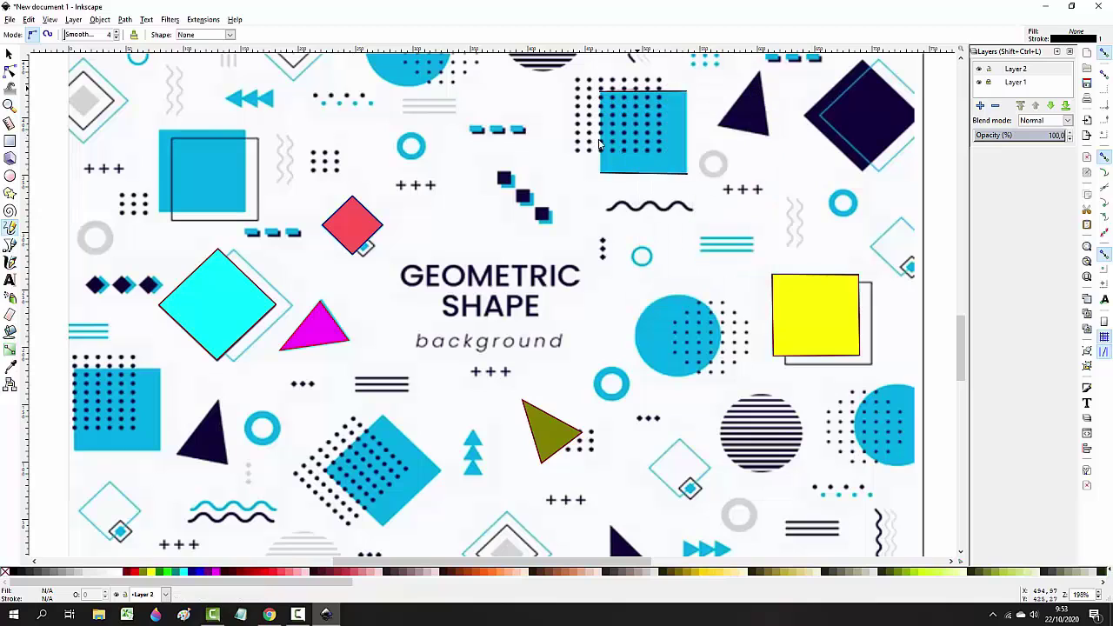
left_click(606, 95)
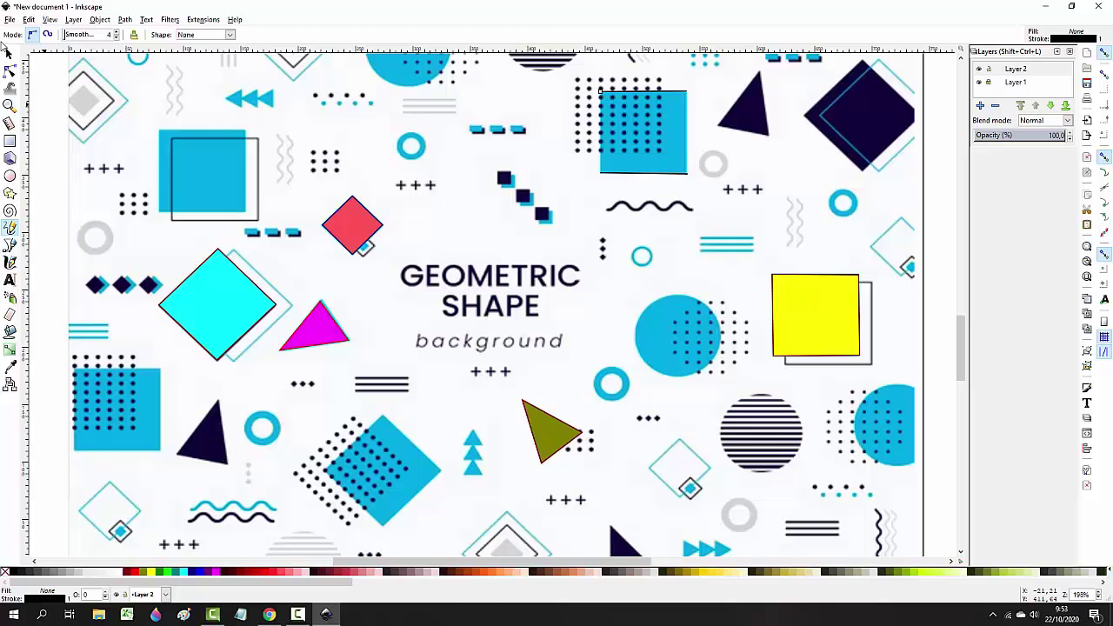
Delete the short stray path left by the freehand attempt.
left_click(9, 53)
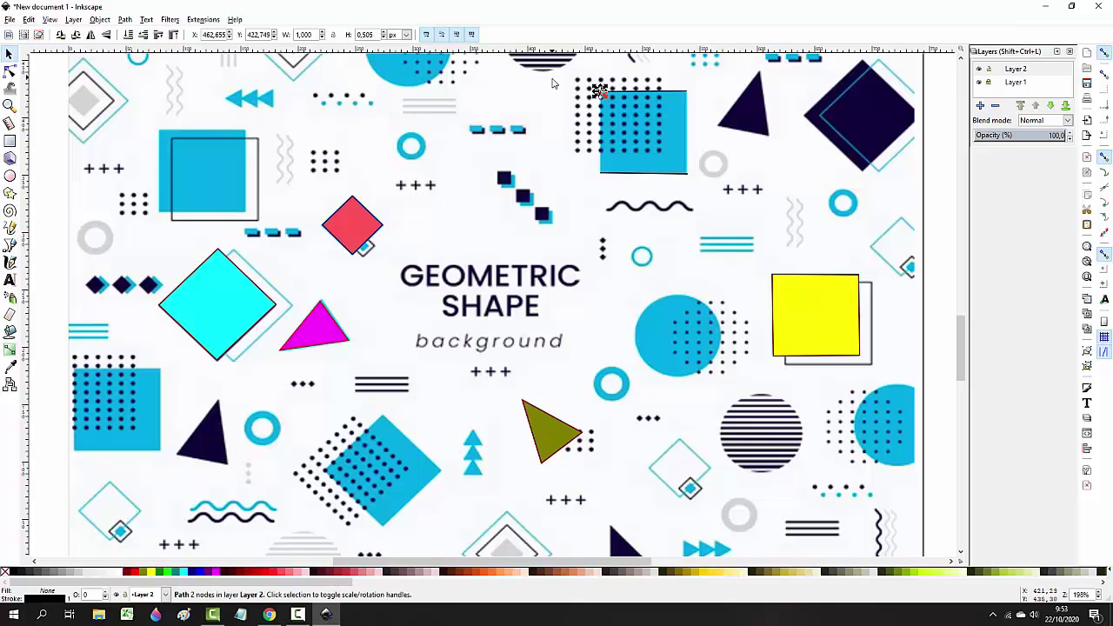
left_click(551, 94)
key("Delete")
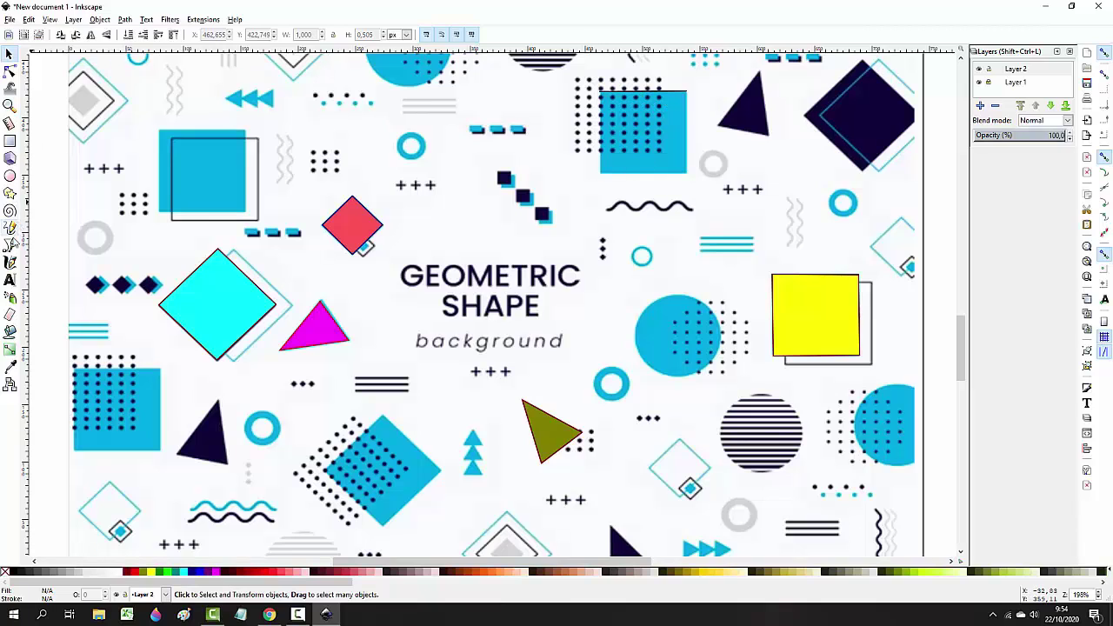
left_click(10, 244)
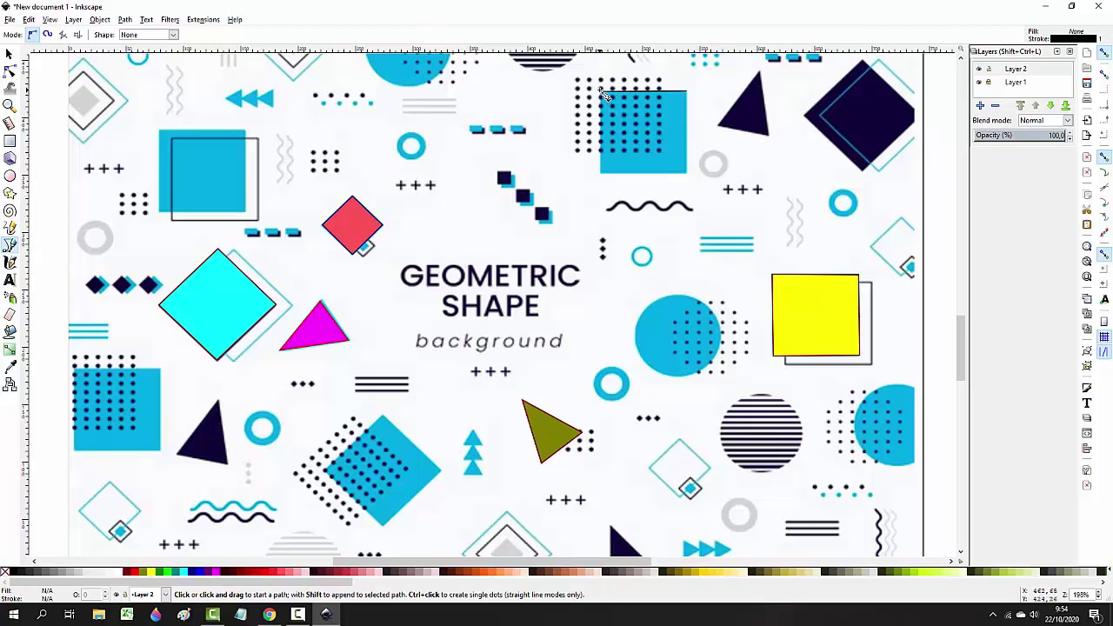
Trace the dotted blue square's four corners as a closed rectangular path.
left_click(599, 89)
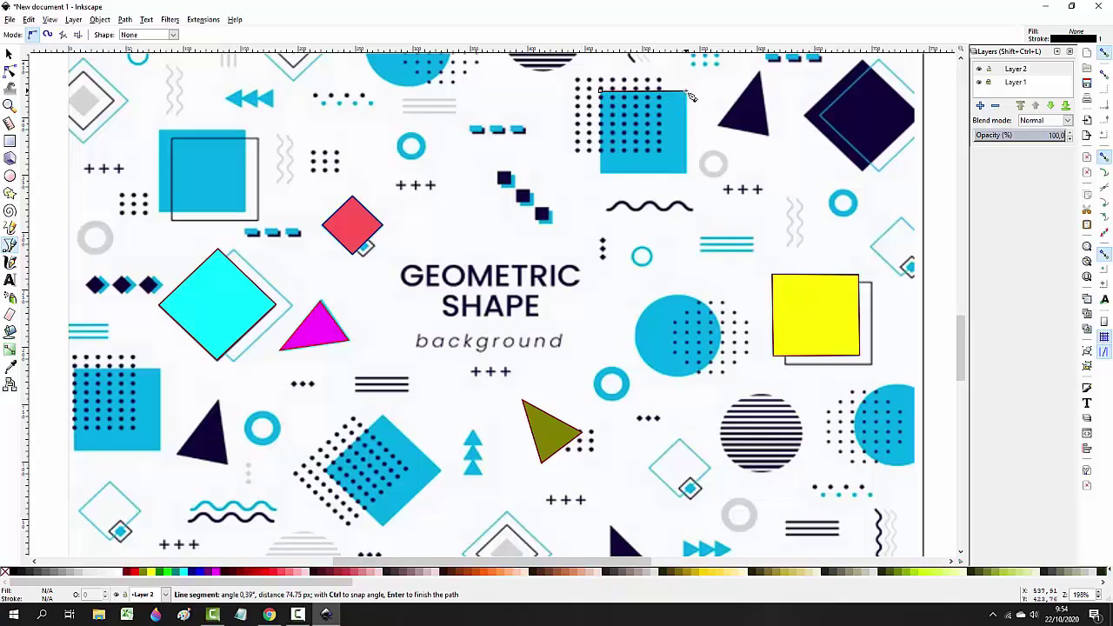
left_click(686, 91)
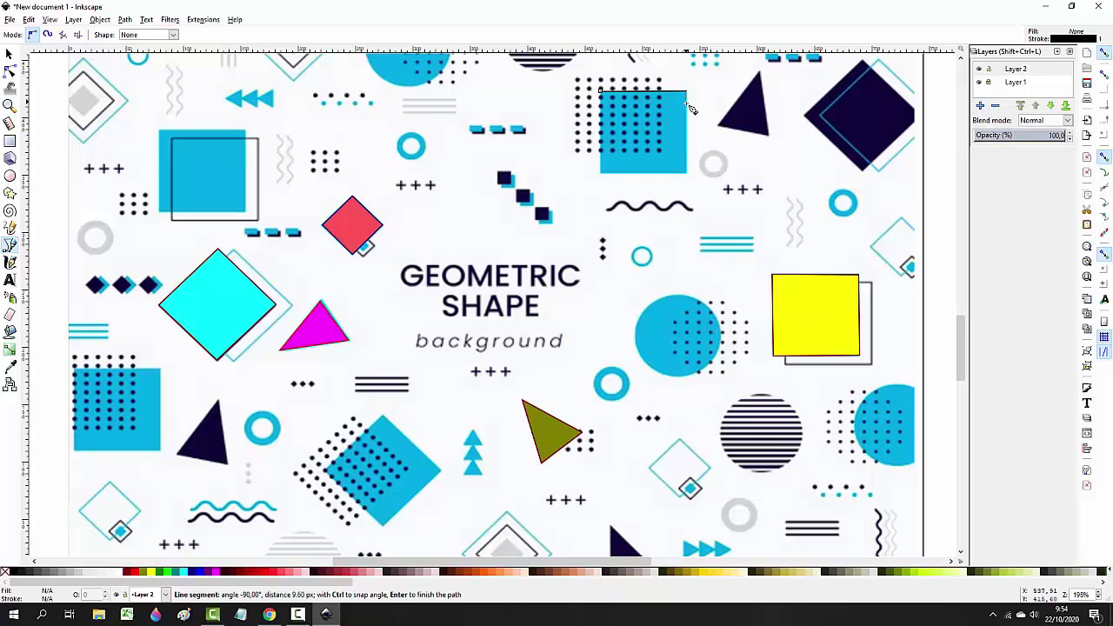
left_click(687, 174)
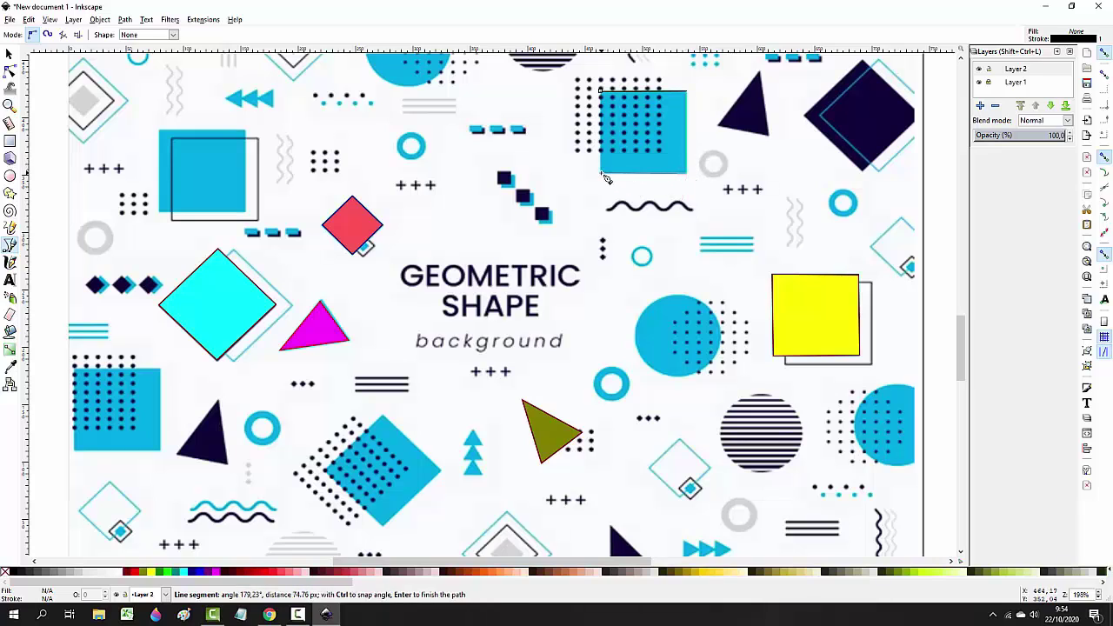
left_click(600, 174)
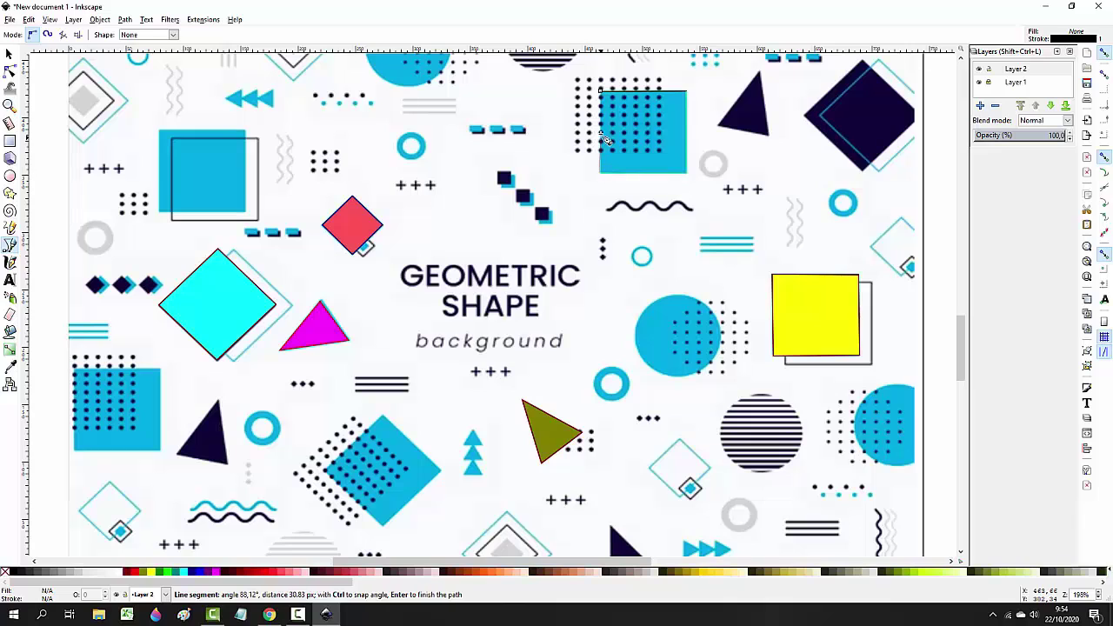
left_click(600, 90)
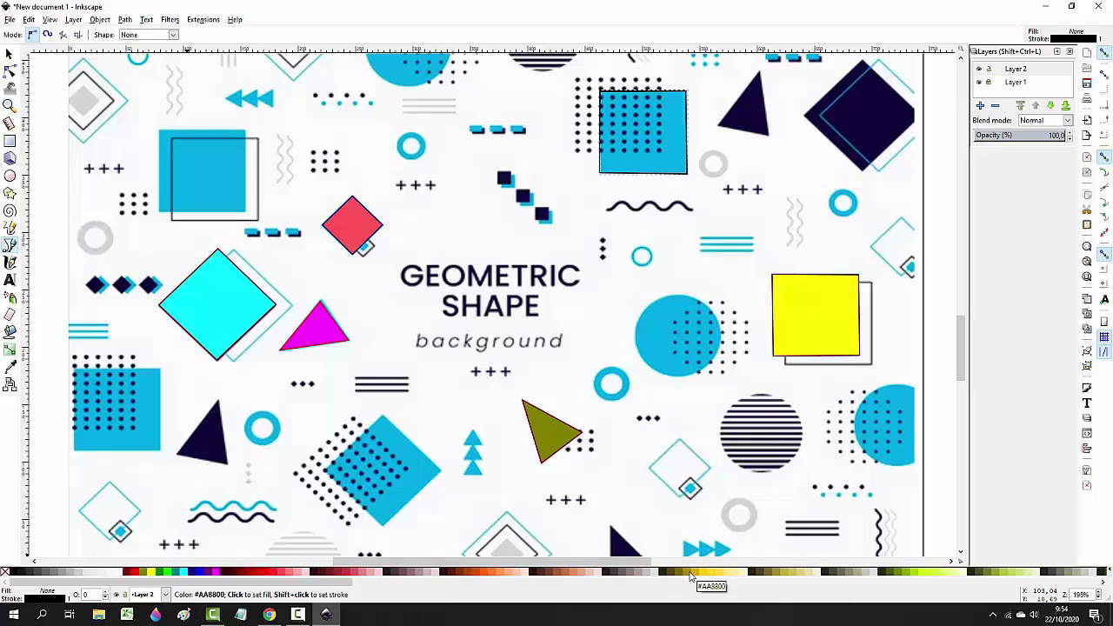
Fill the rectangle gold and nudge it onto the dotted square.
left_click(688, 574)
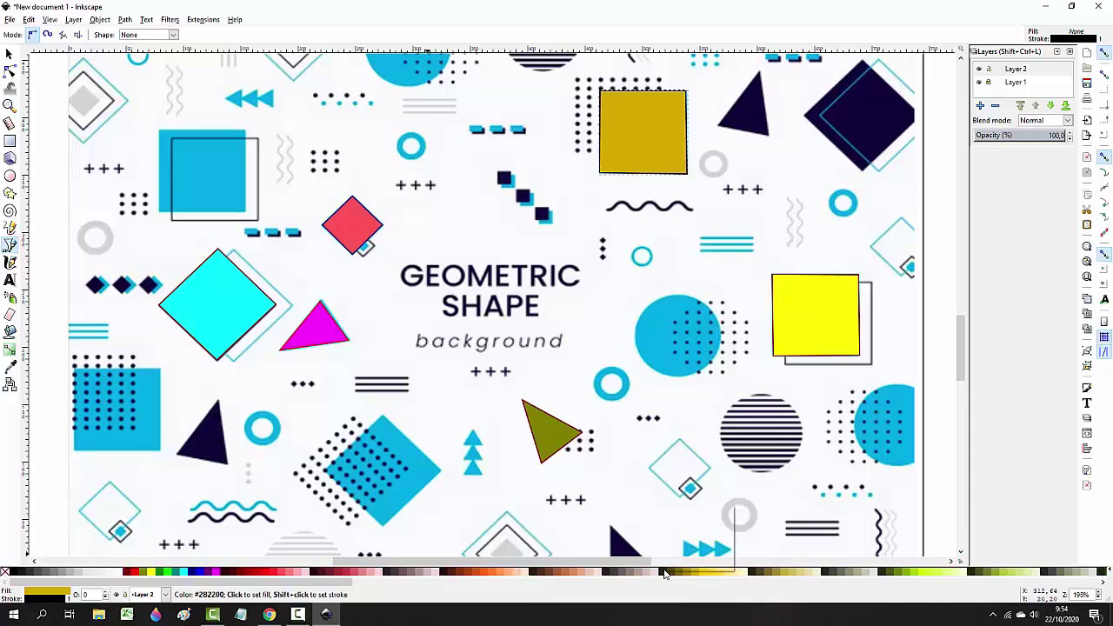
right_click(662, 574)
left_click(687, 525)
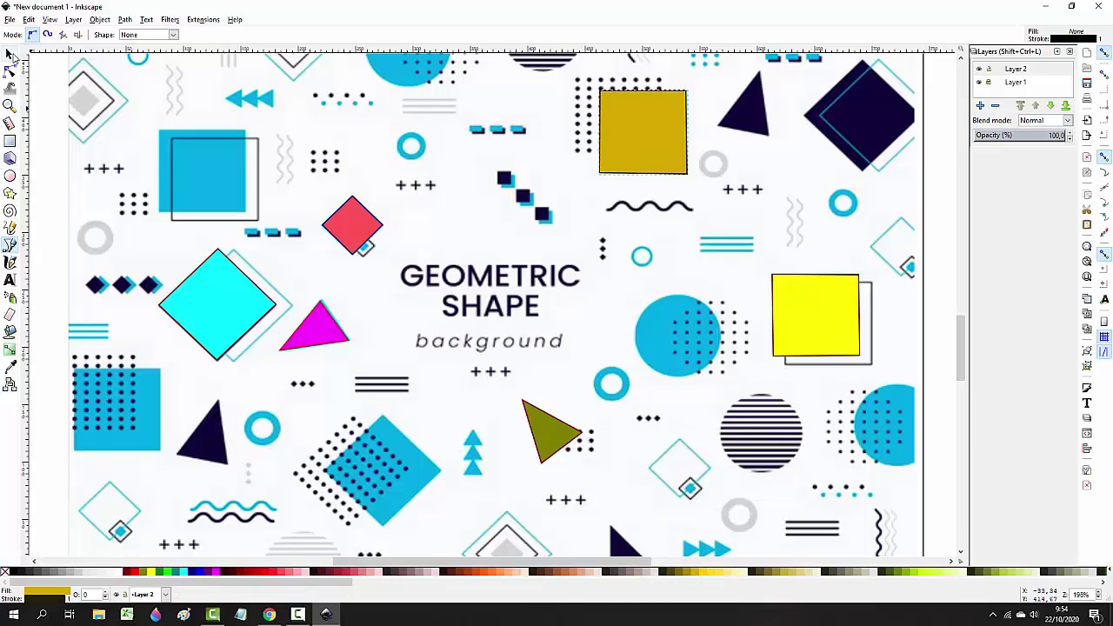
left_click(9, 54)
mouse_move(680, 141)
left_mouse_down()
mouse_move(581, 149)
mouse_move(680, 141)
mouse_move(668, 142)
left_mouse_up()
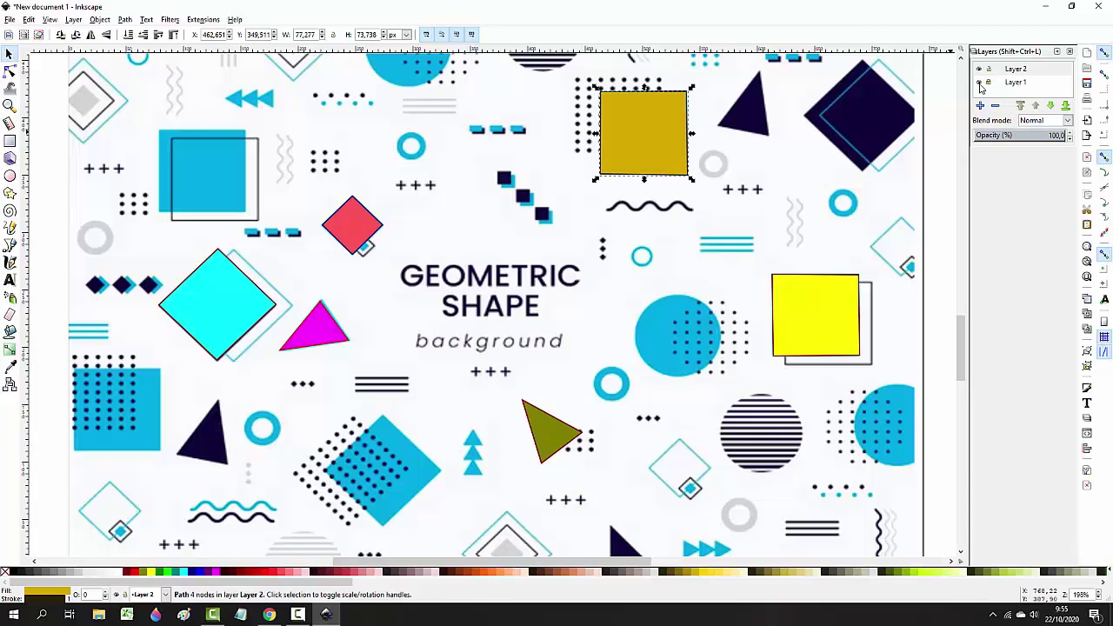
Hide and re-show the Layer 1 background to check the six traced shapes alone.
left_click(979, 83)
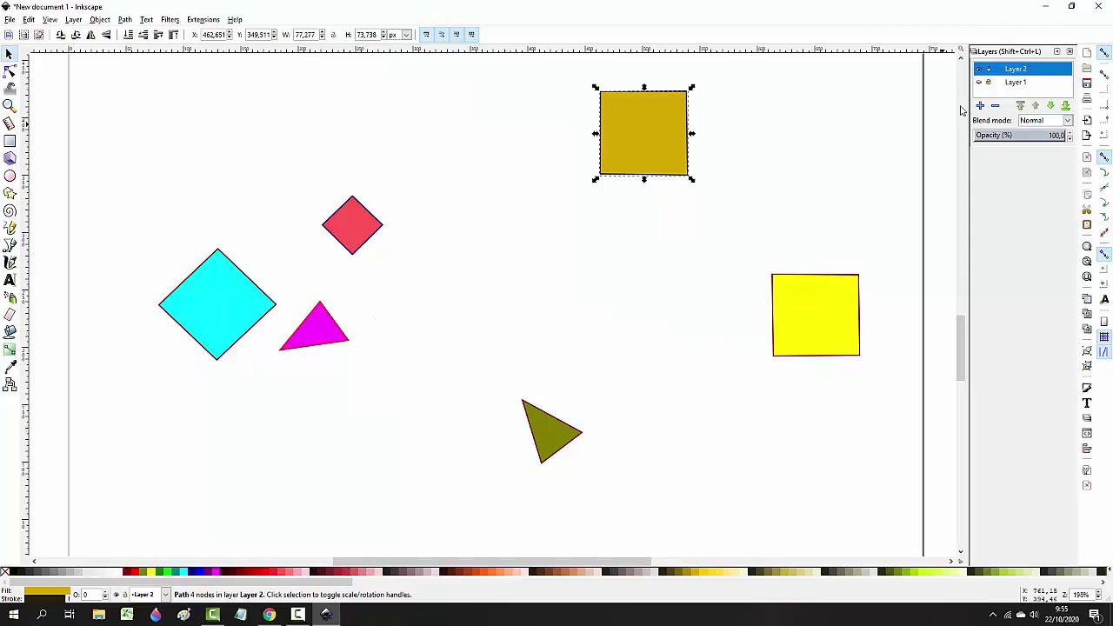
left_click(981, 84)
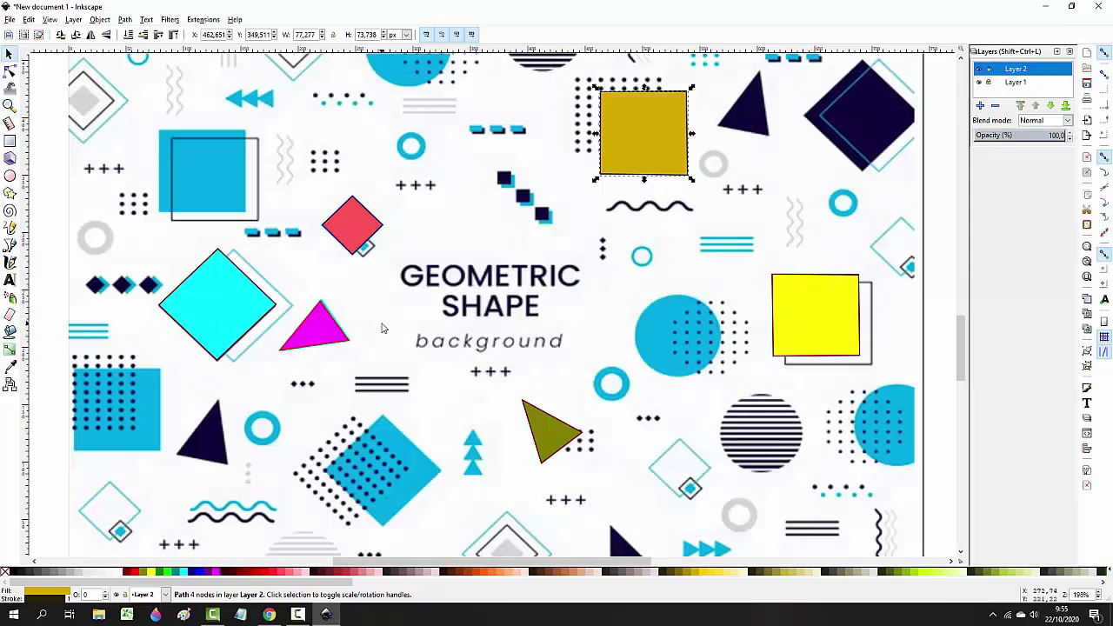
left_click(10, 19)
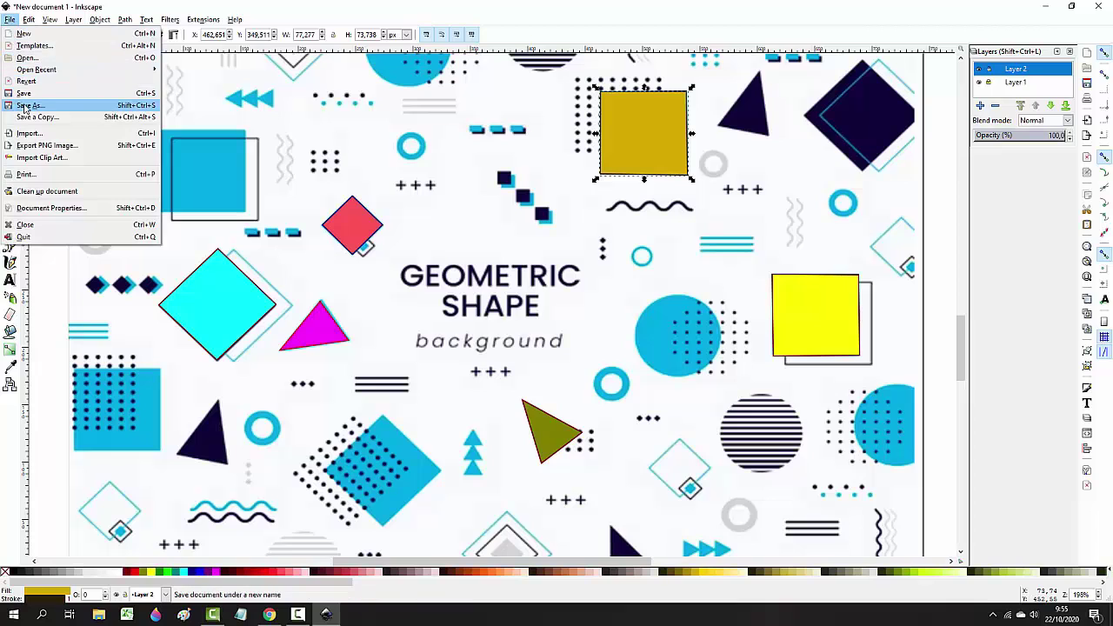
Save the drawing as TUGAS 1.svg in the ASET GAMBAR SAGUSANOV INKSCAPE75 folder on D:.
left_click(30, 105)
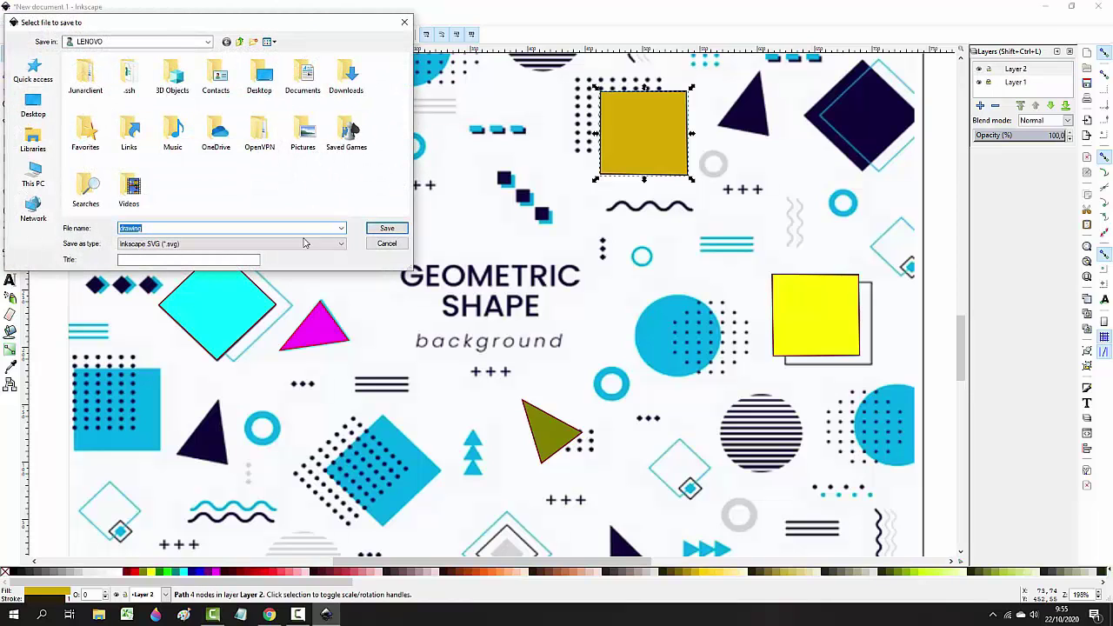
left_click(33, 174)
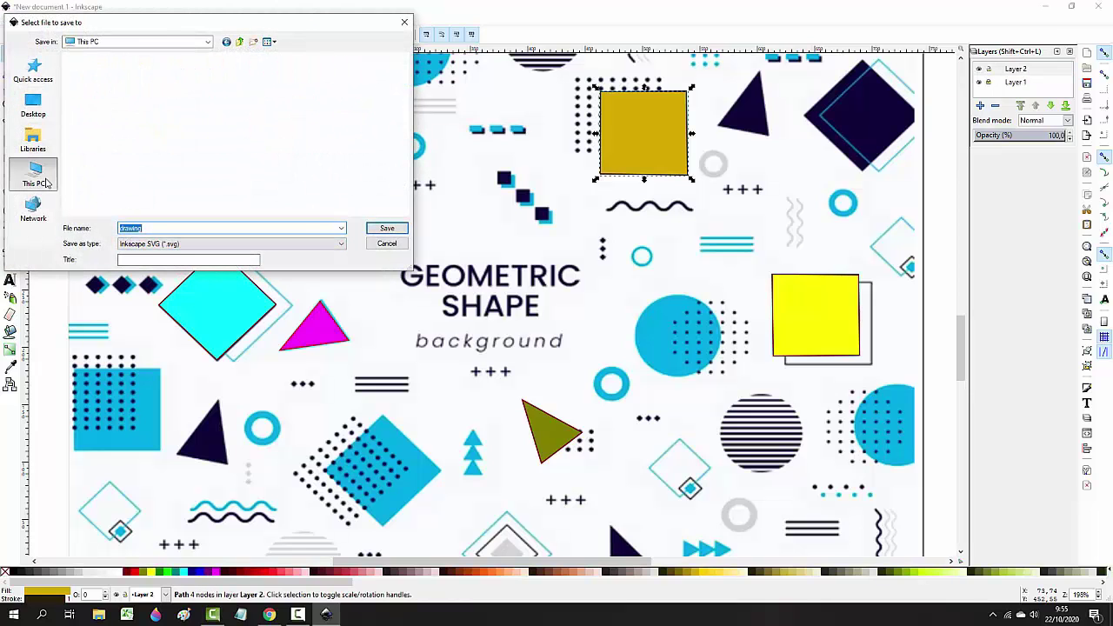
scroll(260, 156, "down", 1)
double_click(310, 172)
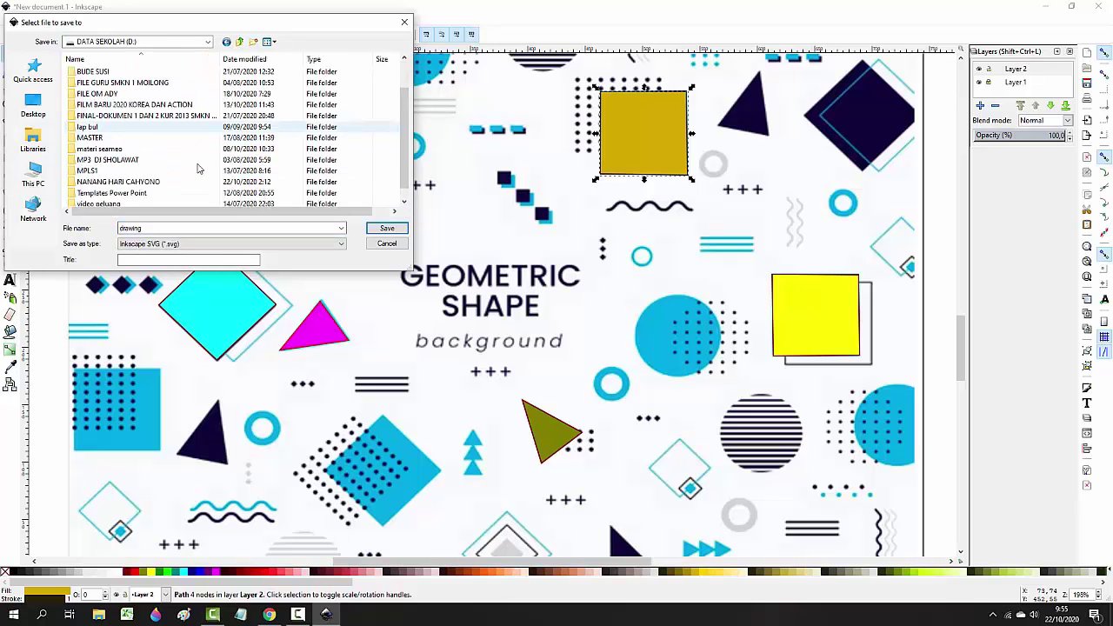
double_click(137, 172)
scroll(134, 177, "down", 4)
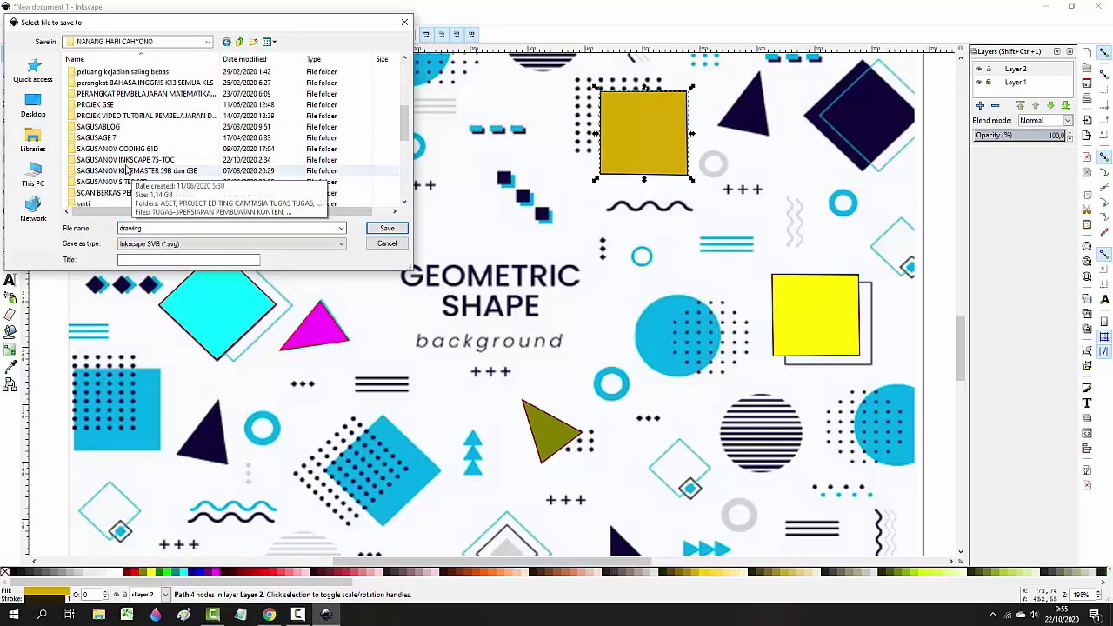
scroll(140, 174, "up", 3)
scroll(143, 169, "down", 3)
double_click(145, 162)
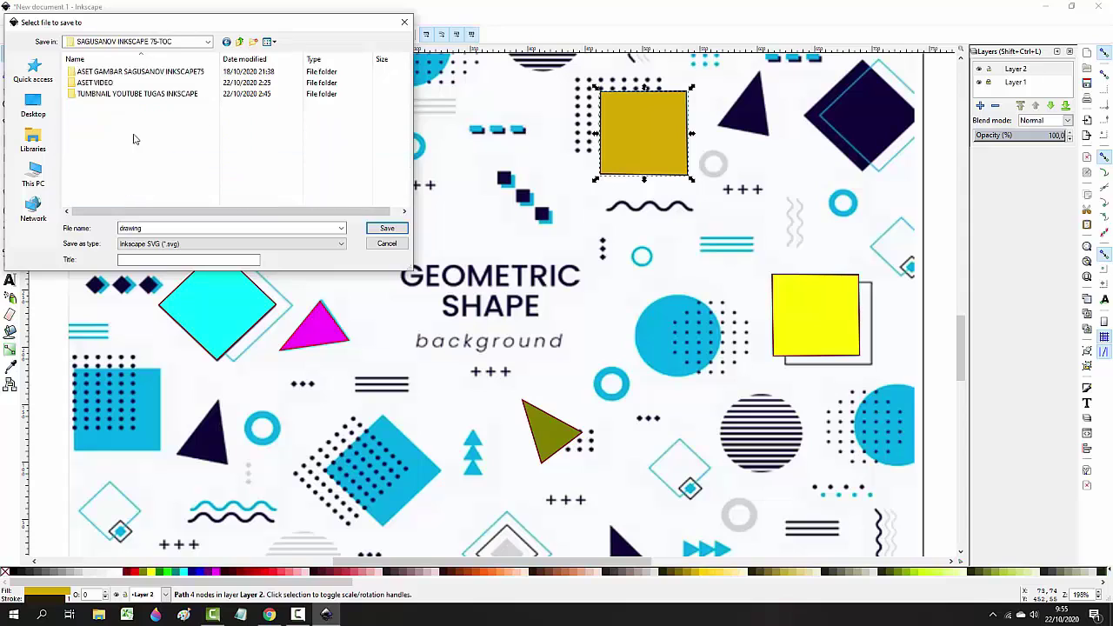
double_click(131, 72)
double_click(144, 227)
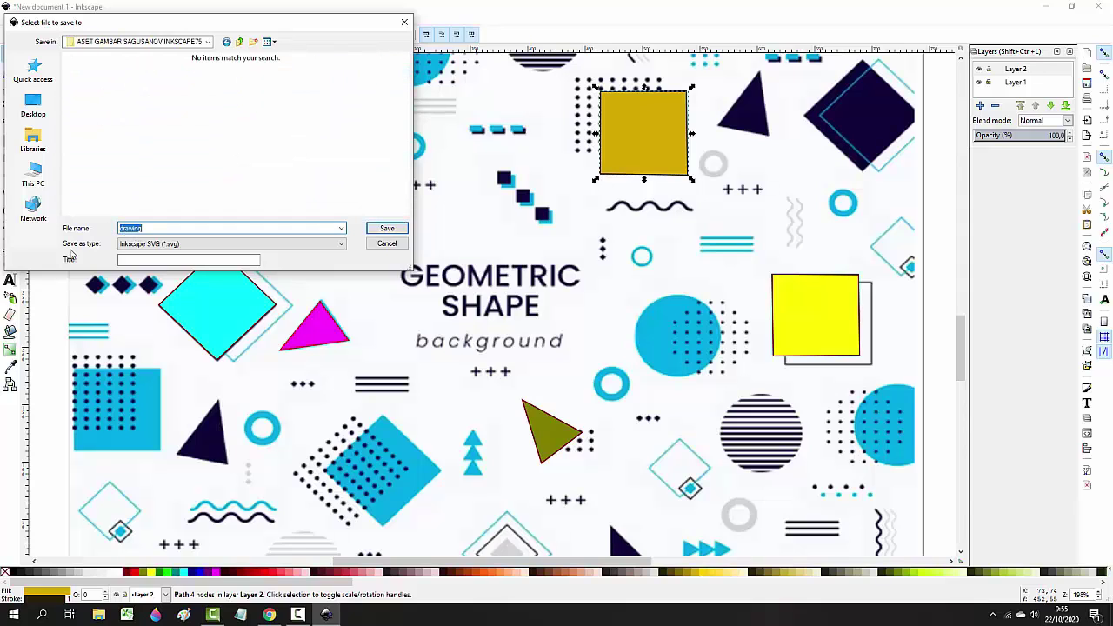
type("TUGAS 1")
left_click(387, 228)
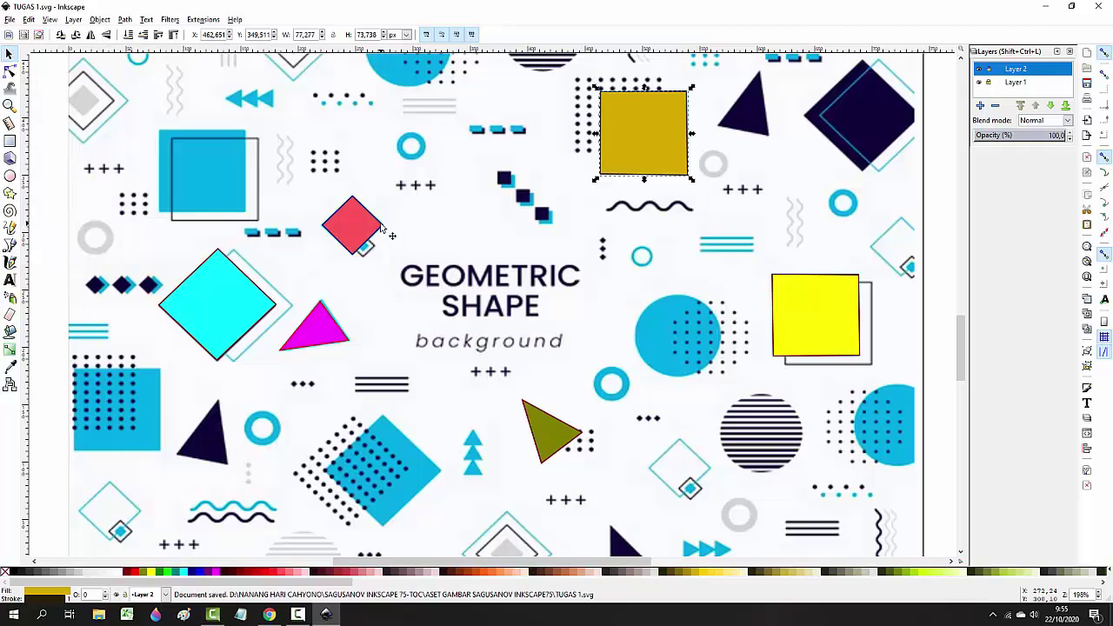